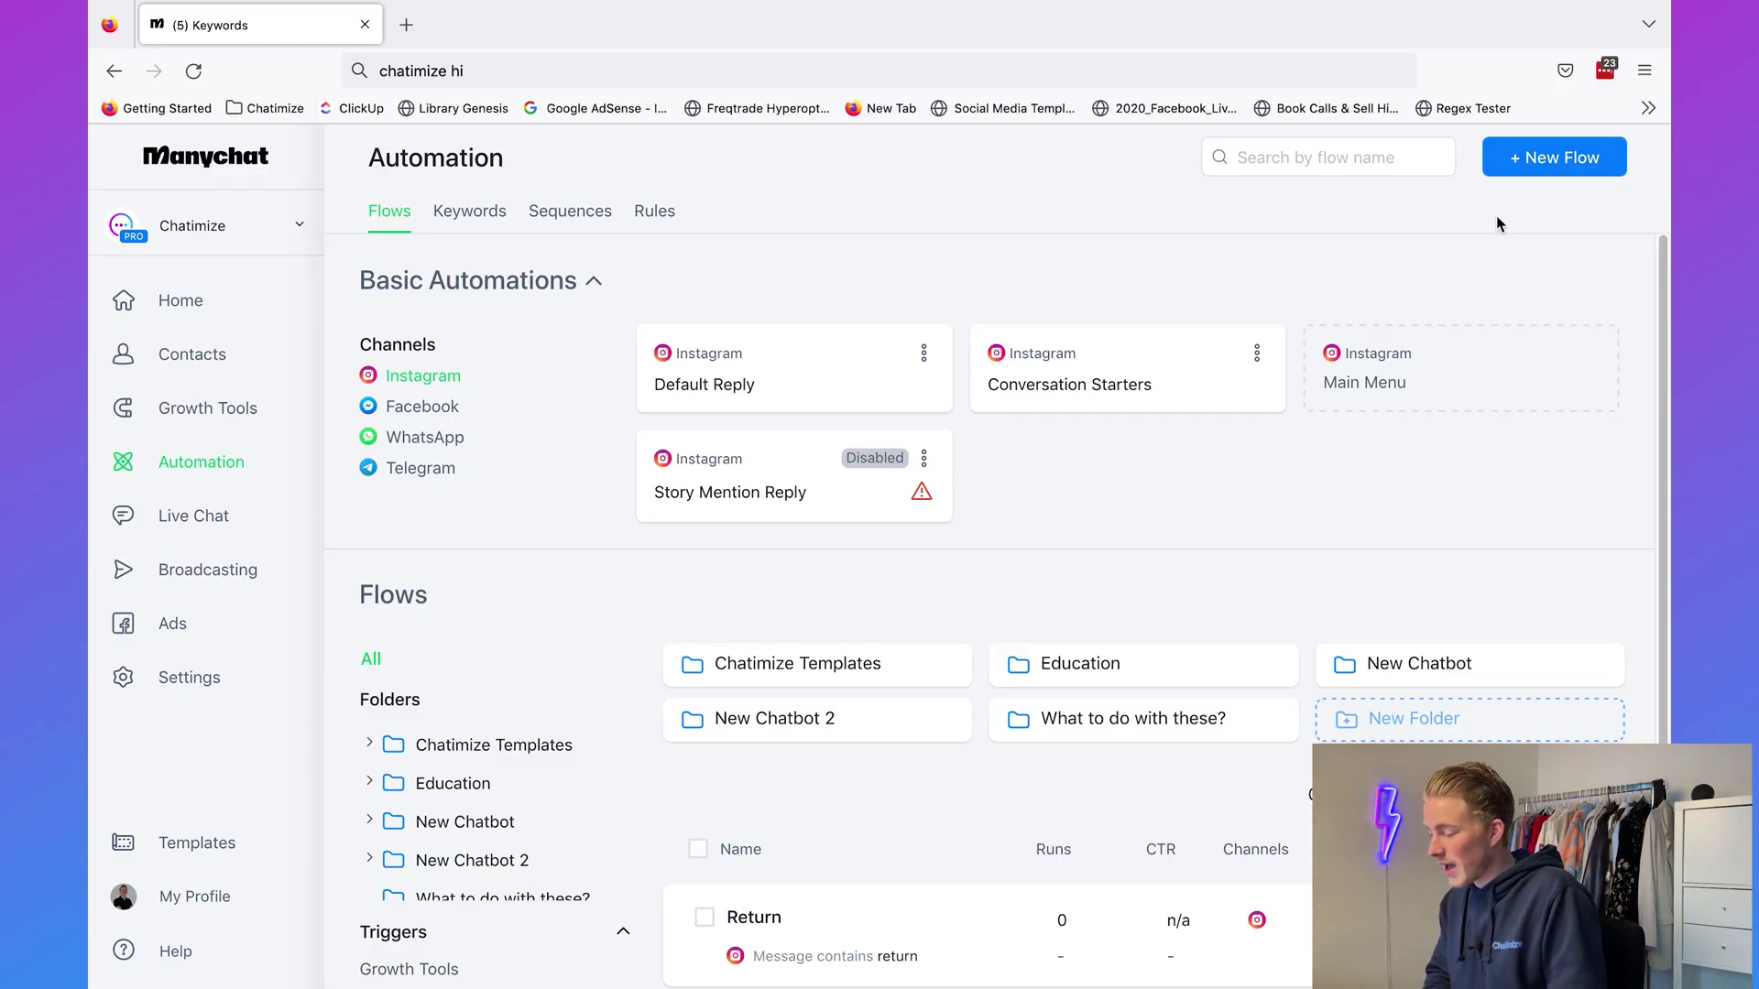
Create a new flow named 'Keyword'.
{"action": "left_click", "coordinate": [1543, 163]}
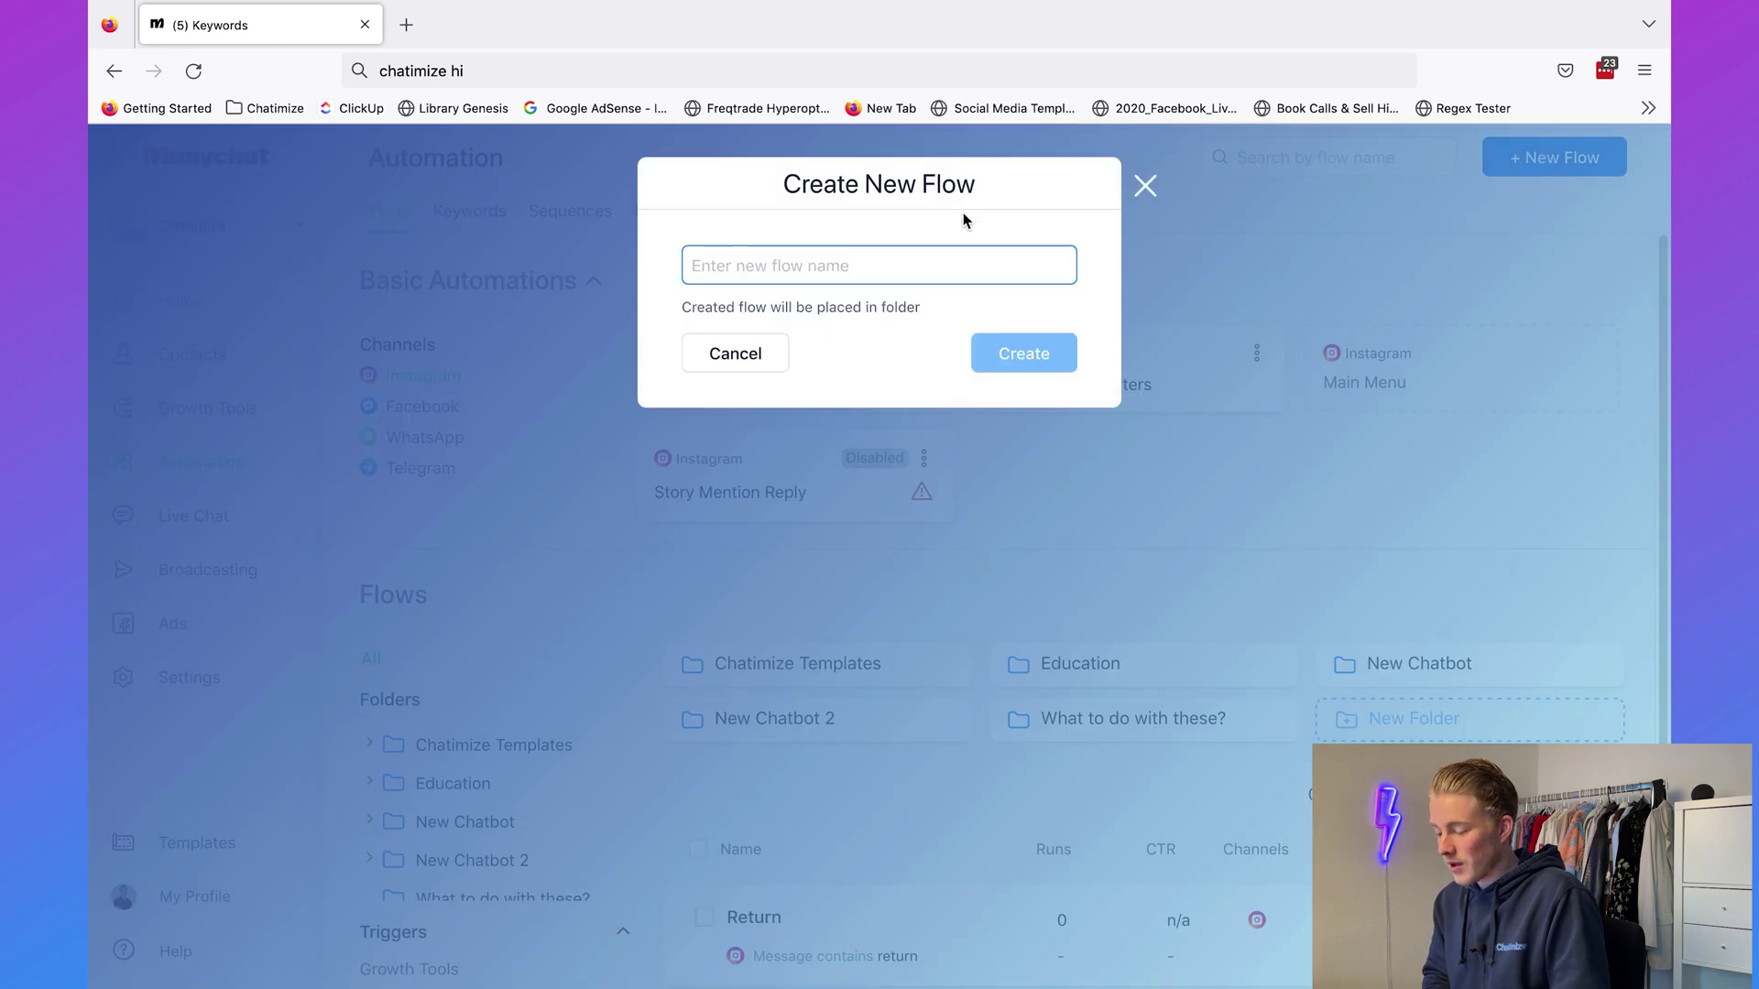
{"action": "type", "text": "Keyword"}
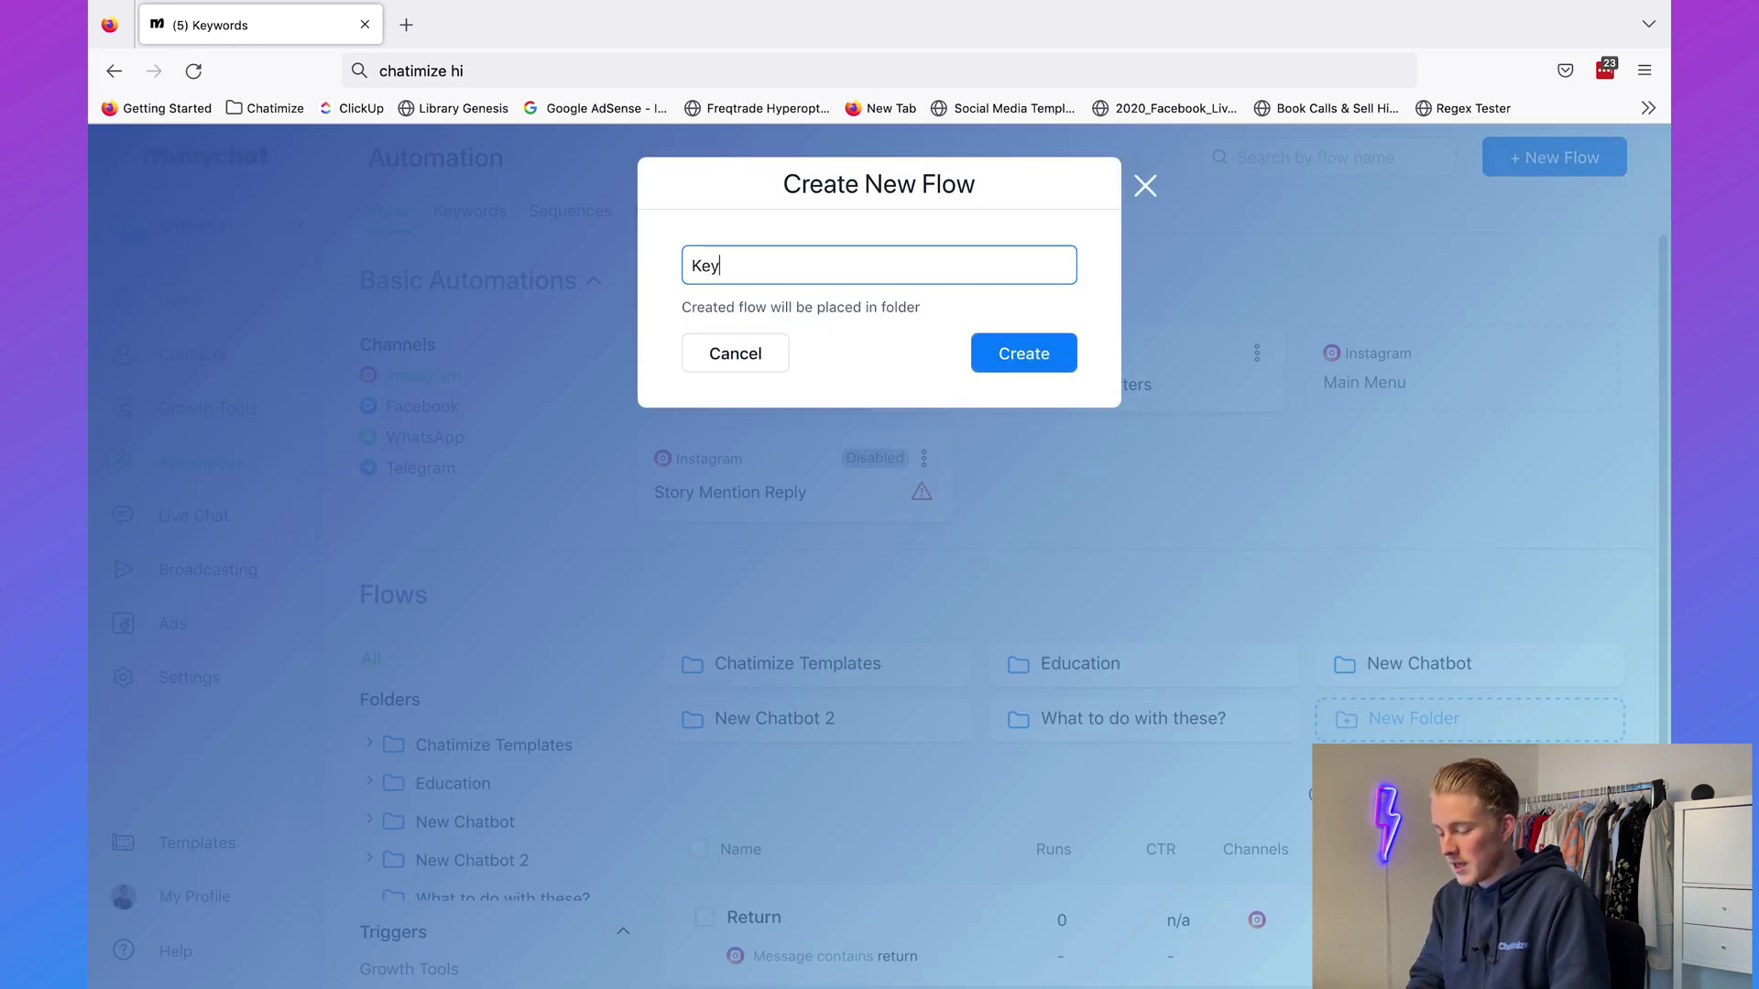
{"action": "left_click", "coordinate": [1018, 355]}
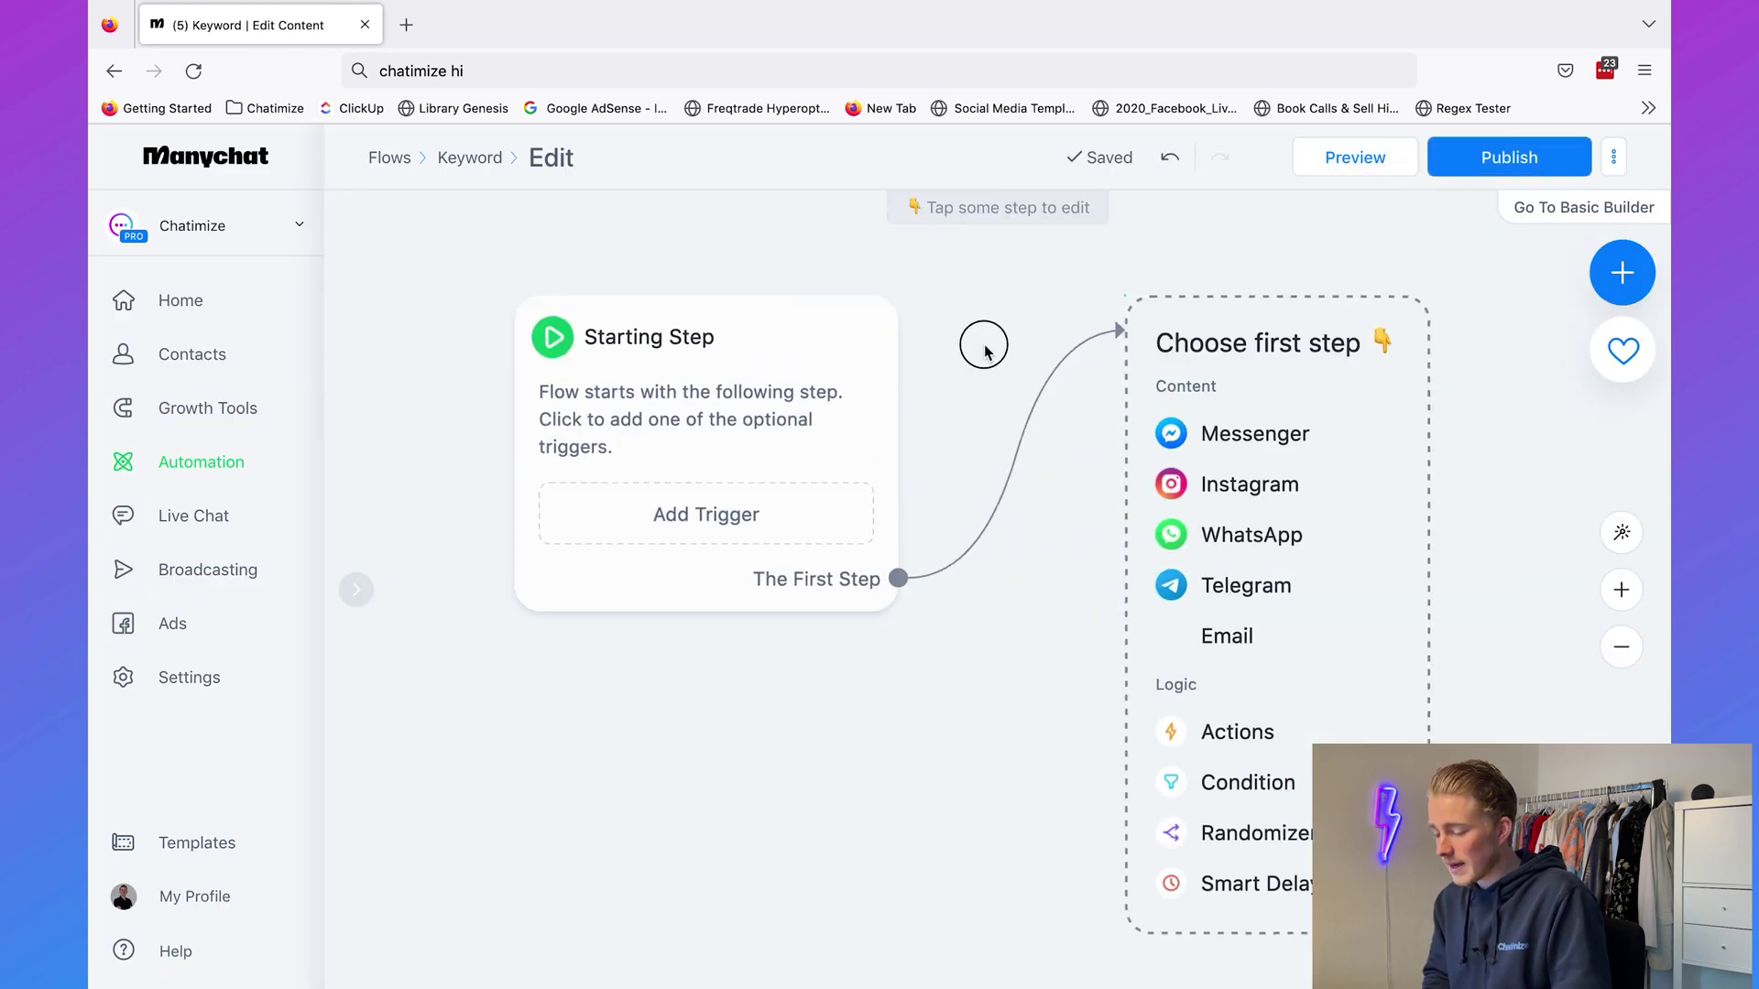
Add an Instagram Keyword trigger to the flow, found by searching triggers for 'keyw'.
{"action": "left_click", "coordinate": [774, 523]}
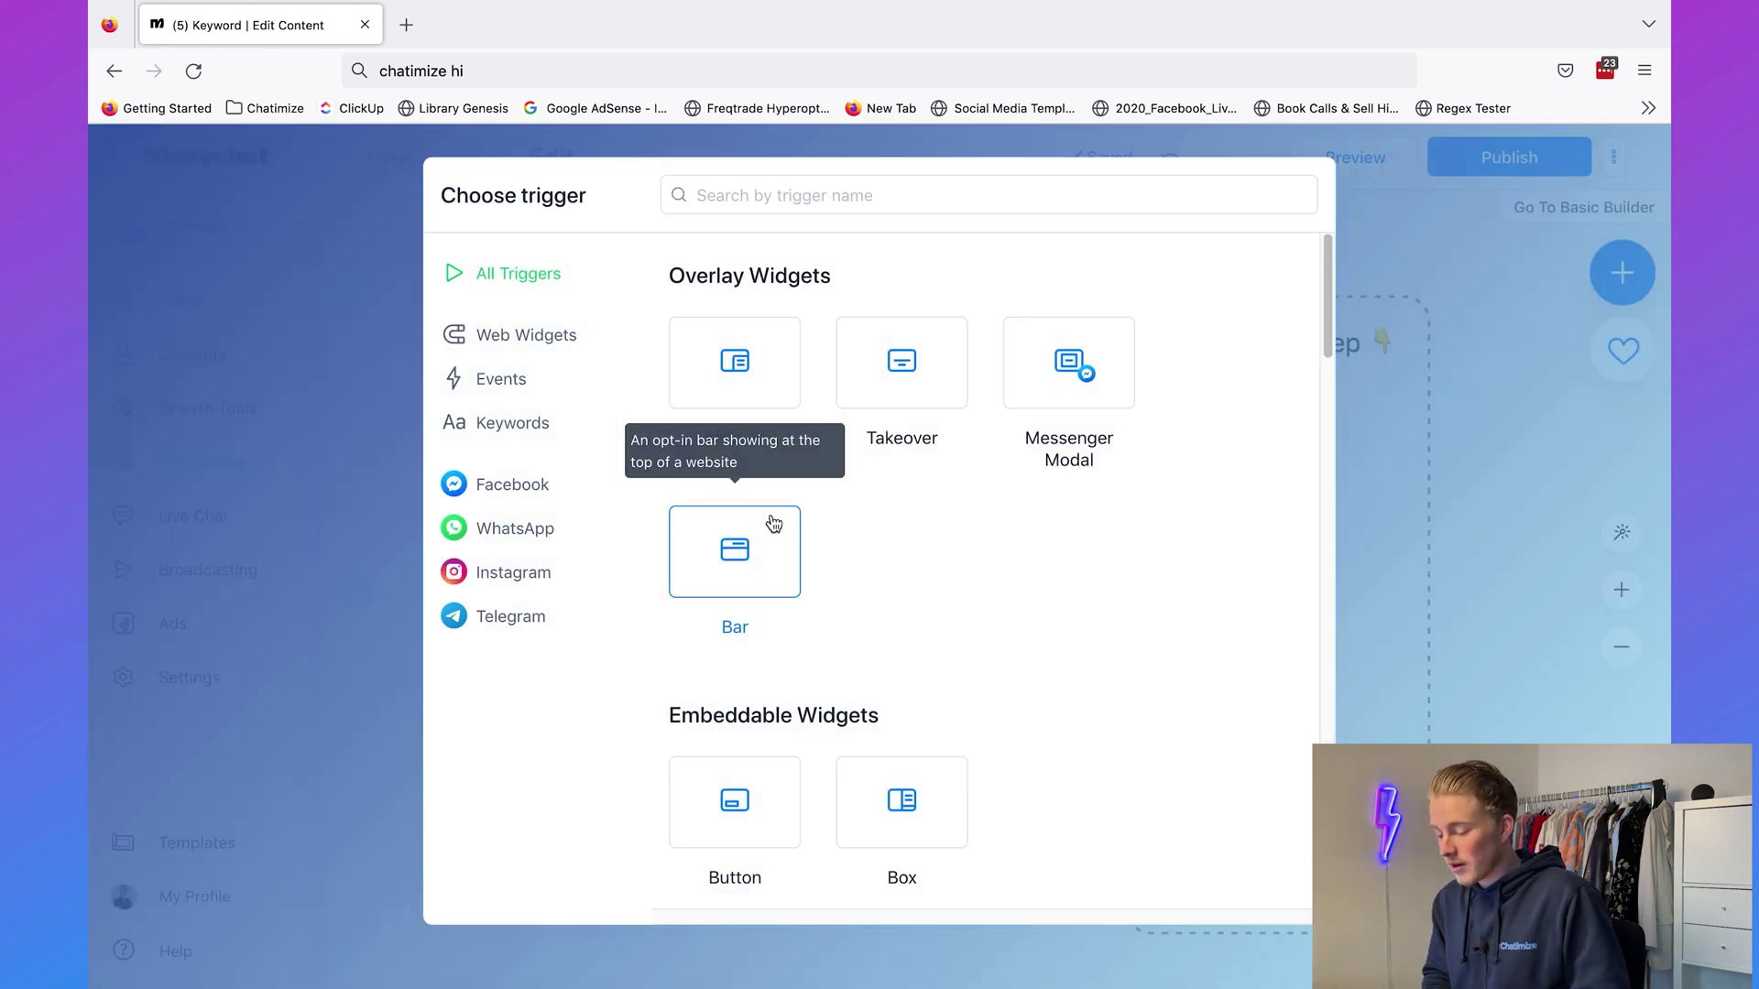
{"action": "left_click", "coordinate": [888, 192]}
{"action": "type", "text": "keyw"}
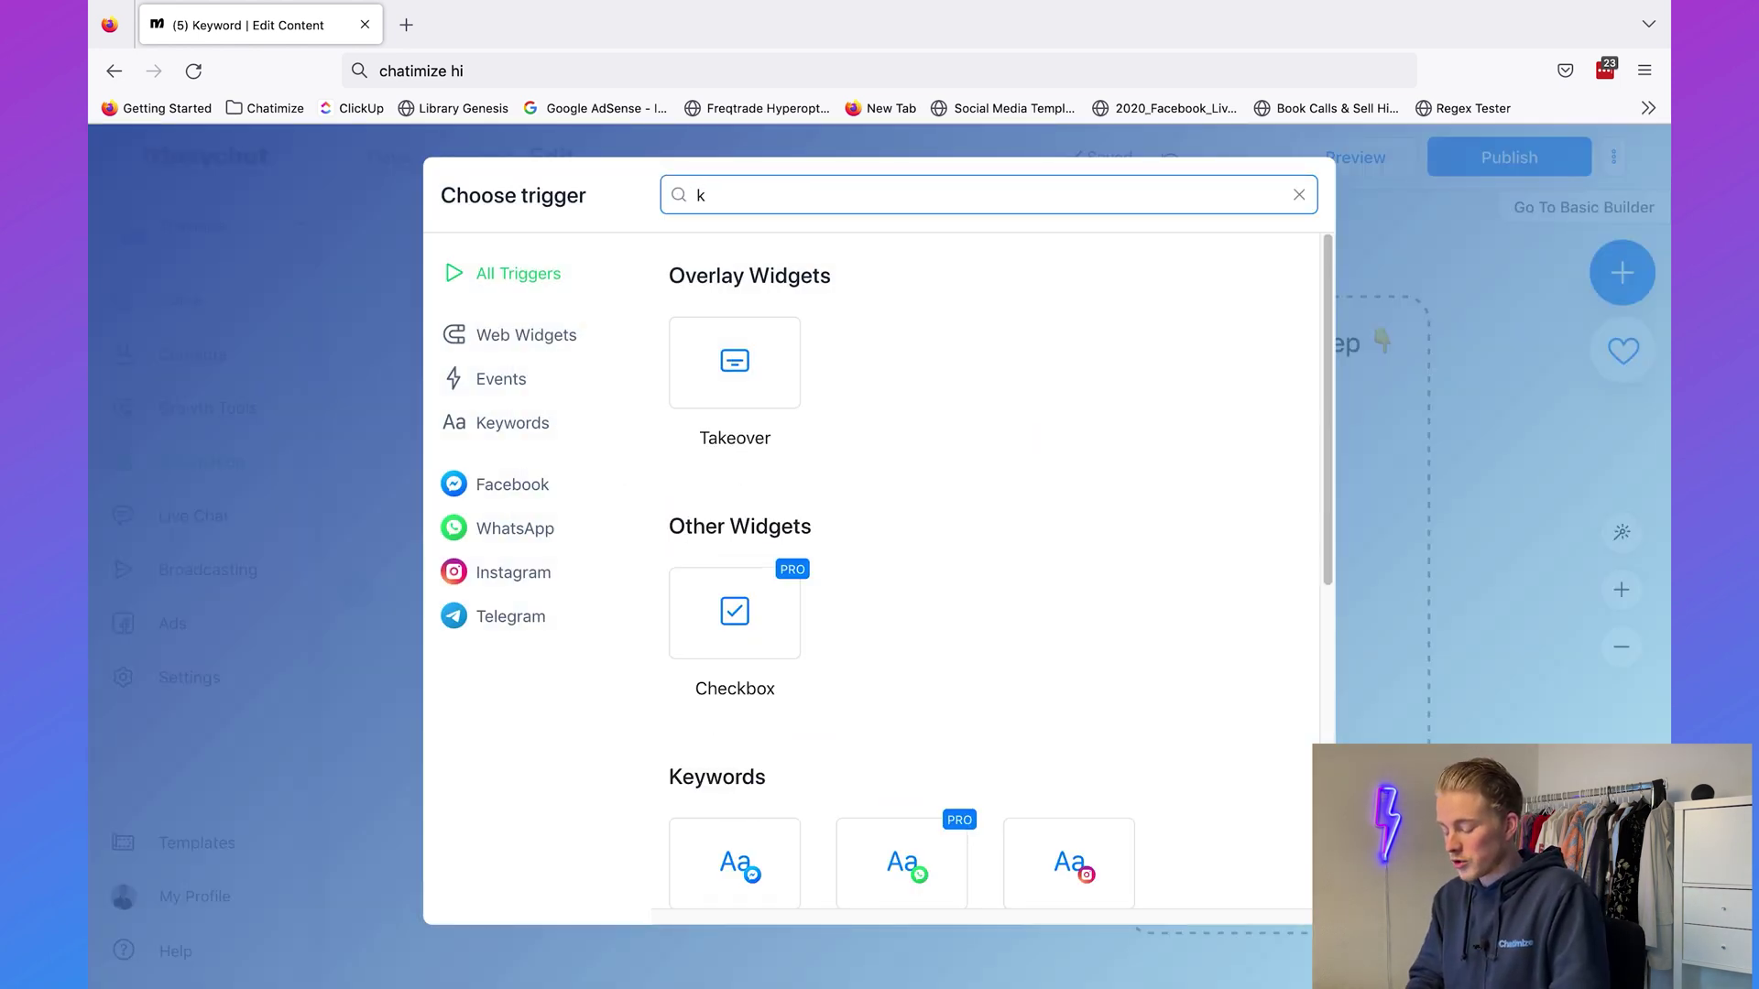
{"action": "left_click", "coordinate": [1168, 256]}
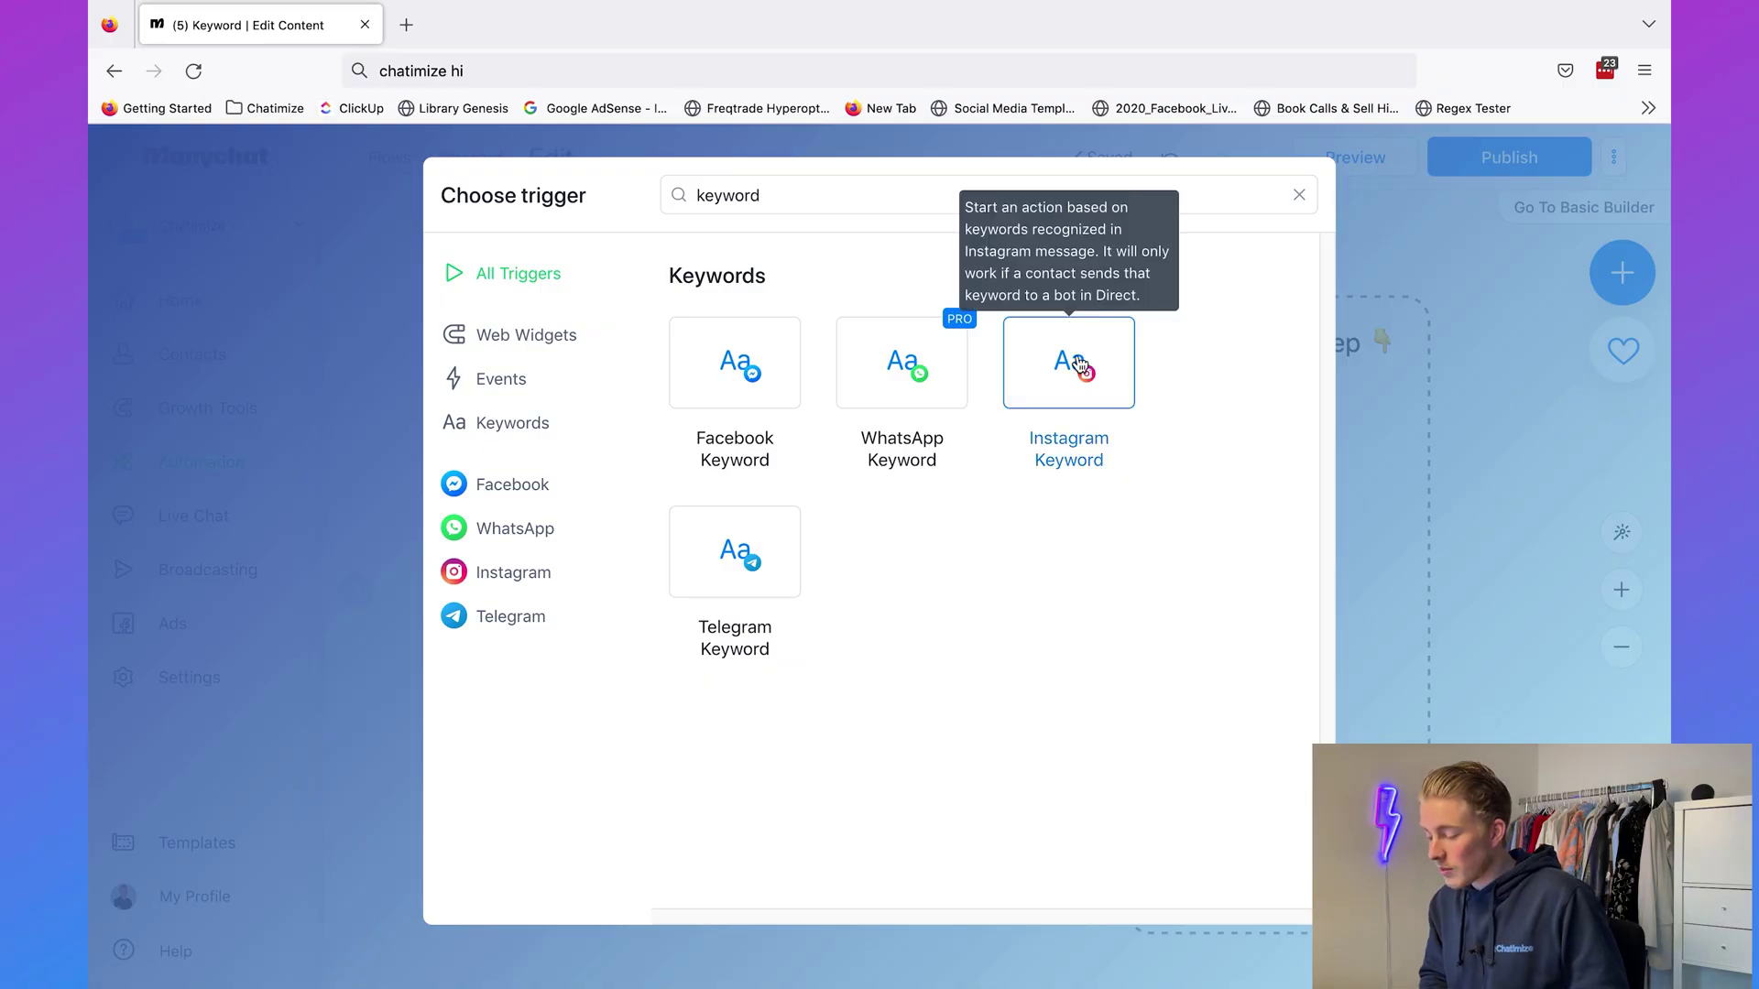
{"action": "left_click", "coordinate": [1081, 363]}
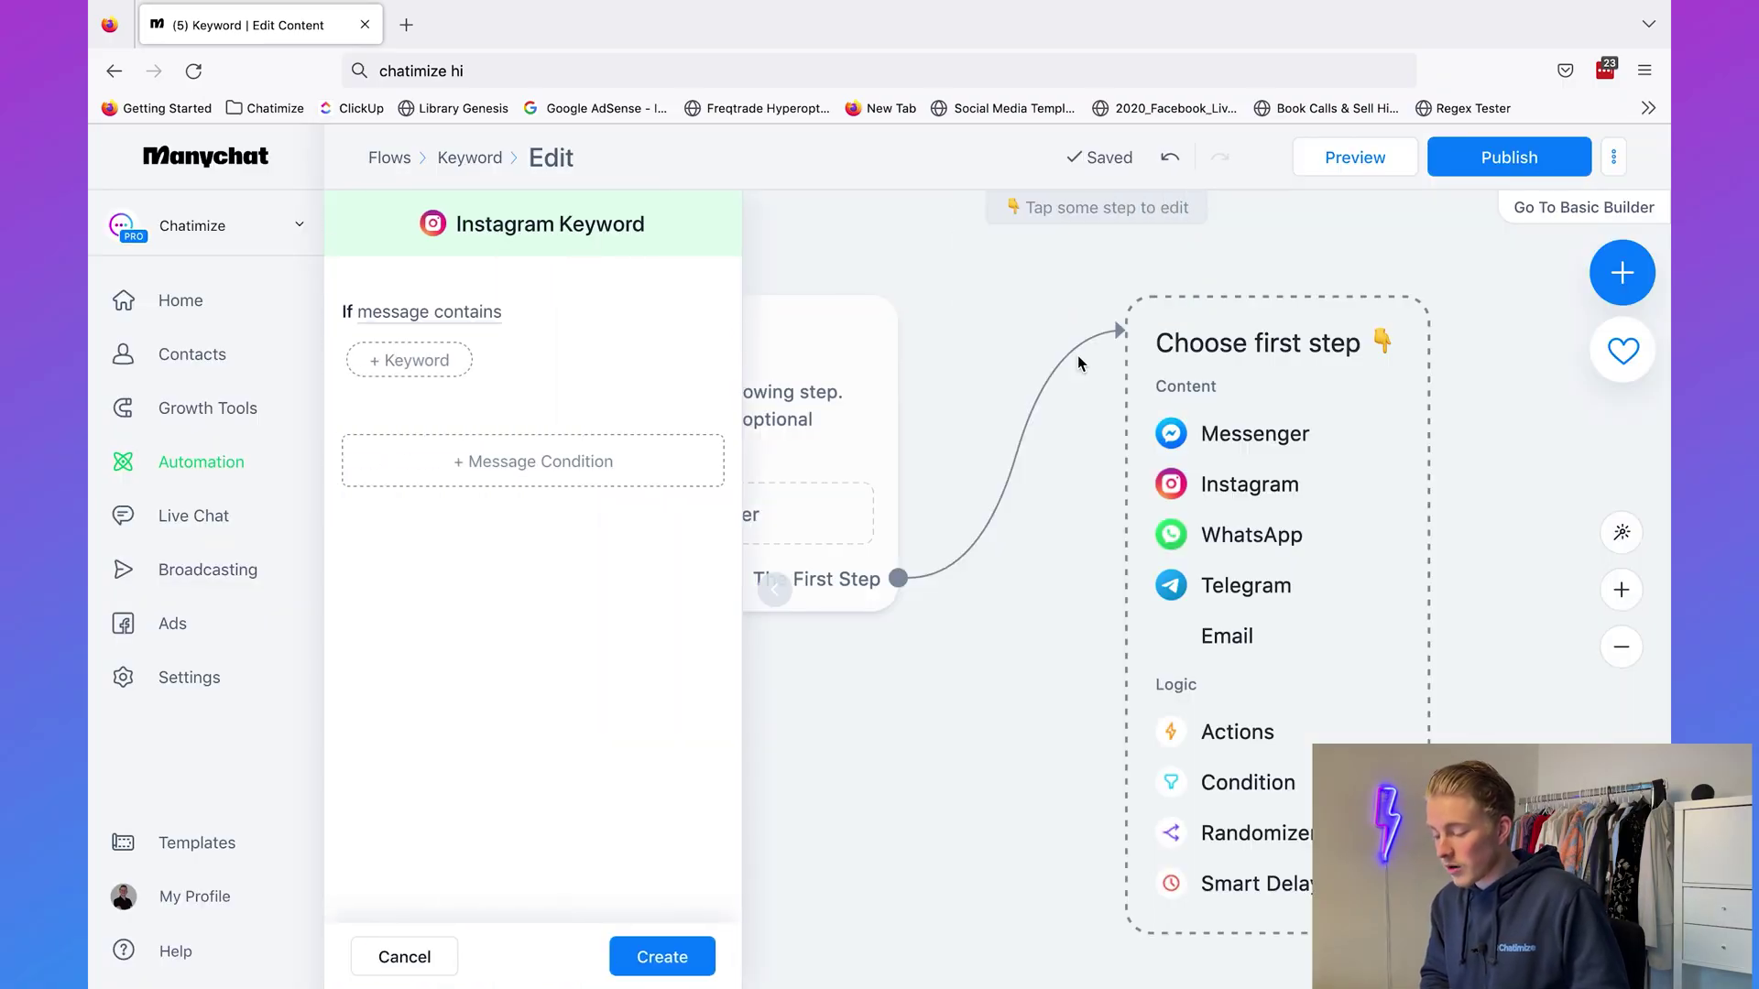
Set the trigger to 'Message is' and add the keyword 'hi'.
{"action": "left_click", "coordinate": [480, 313]}
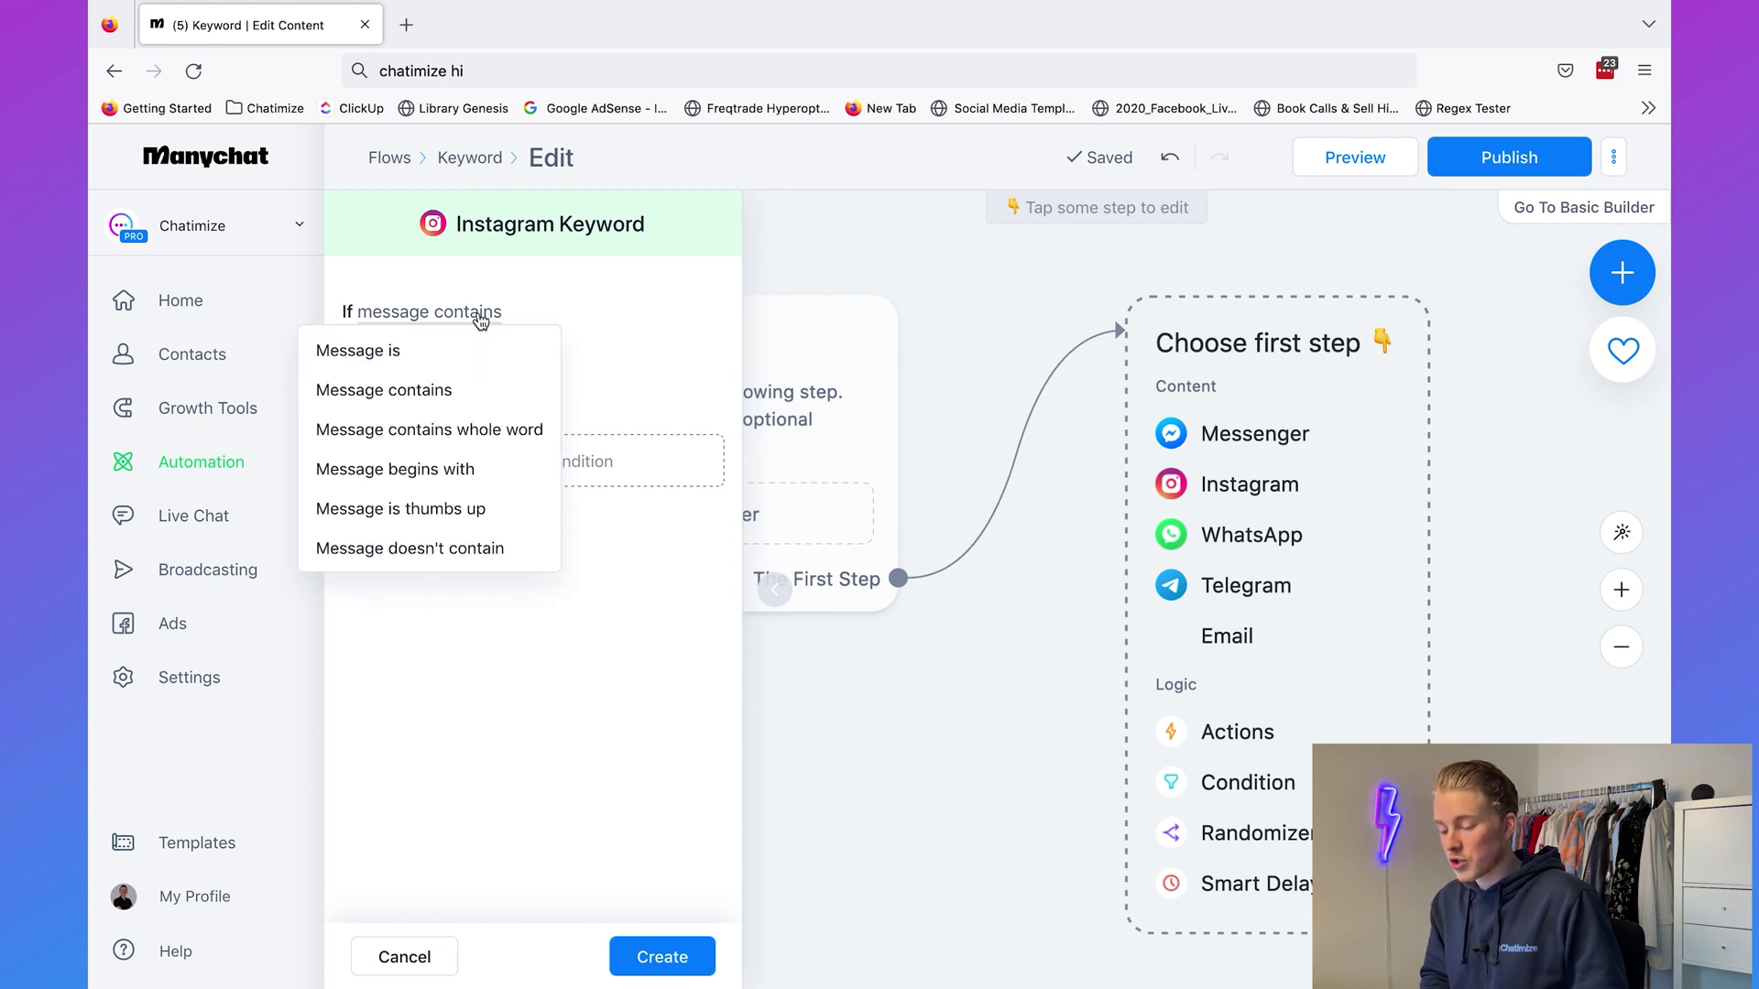
{"action": "left_click", "coordinate": [430, 352]}
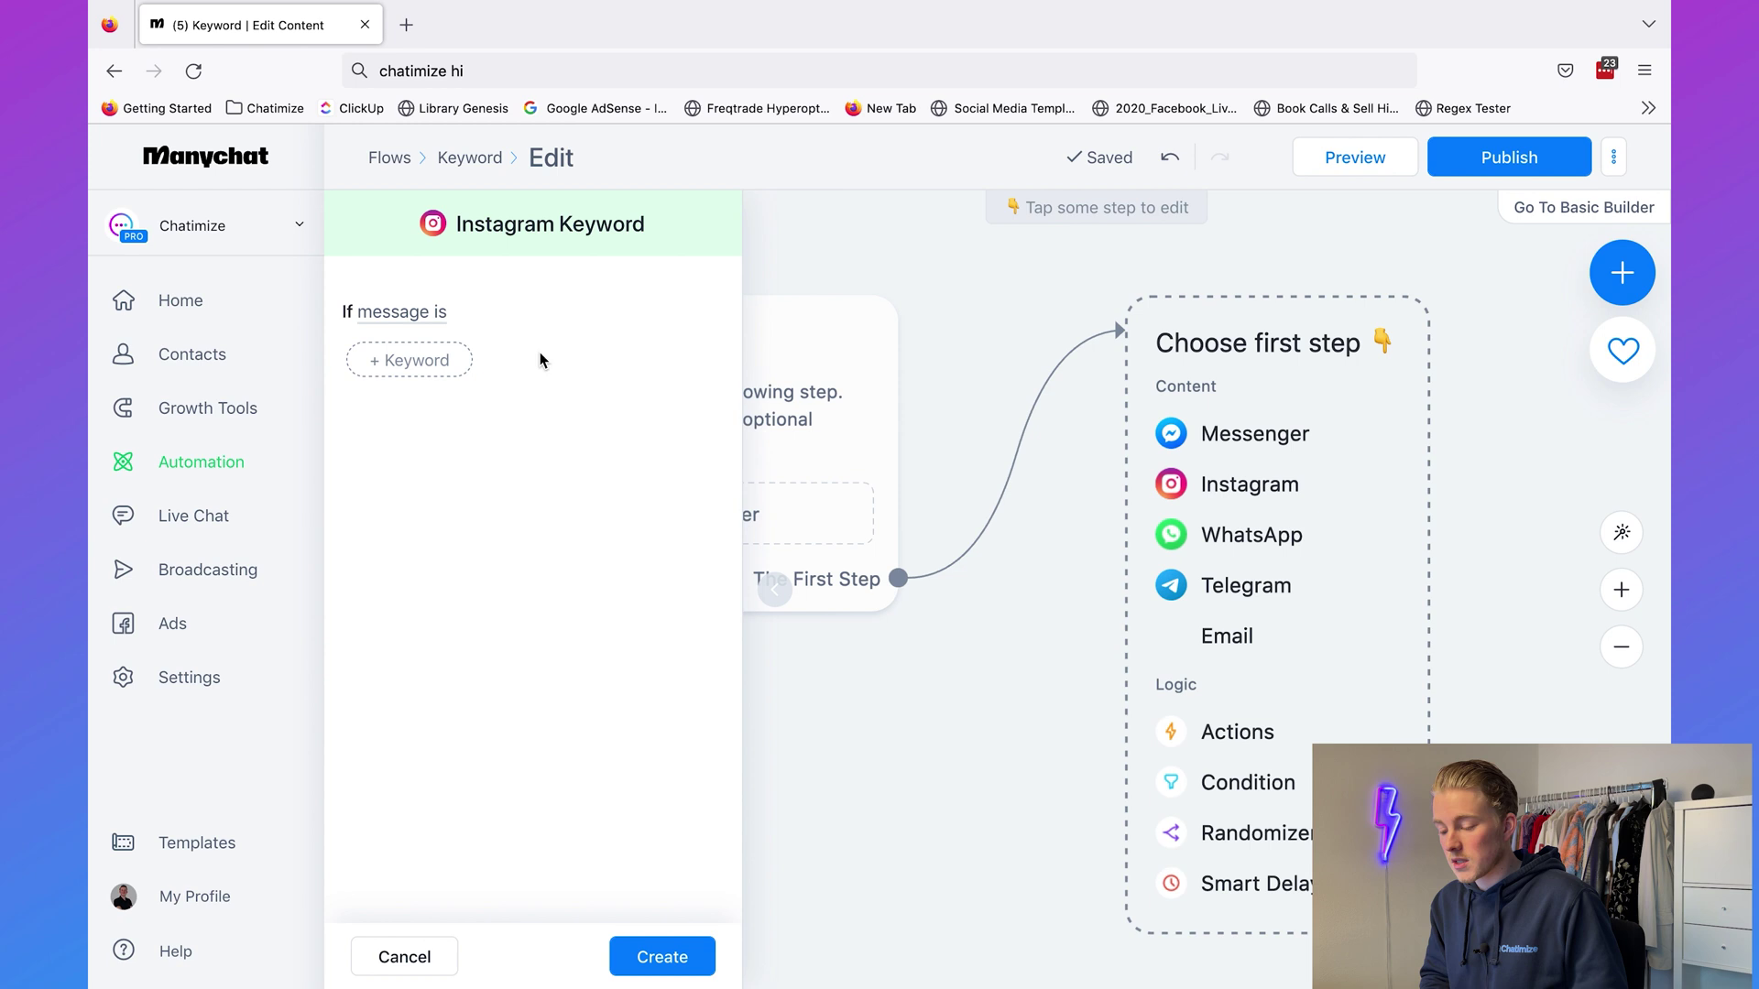
{"action": "left_click", "coordinate": [425, 363]}
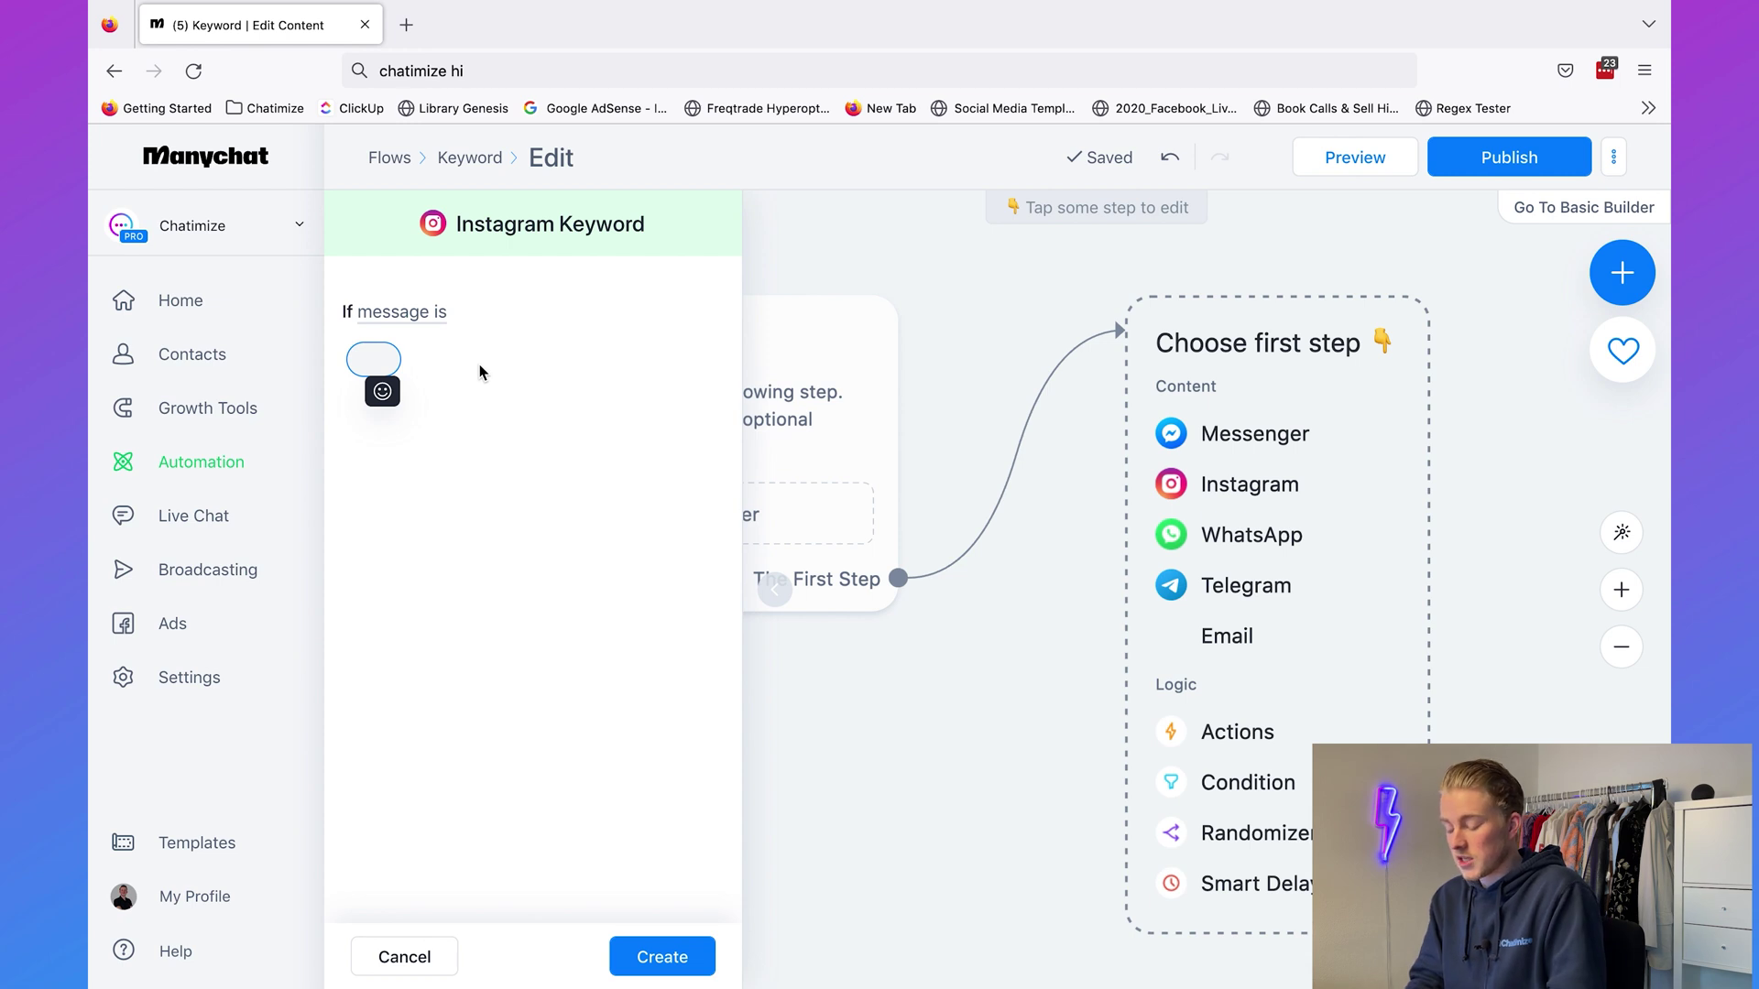
{"action": "type", "text": "hi"}
{"action": "key", "text": "Return"}
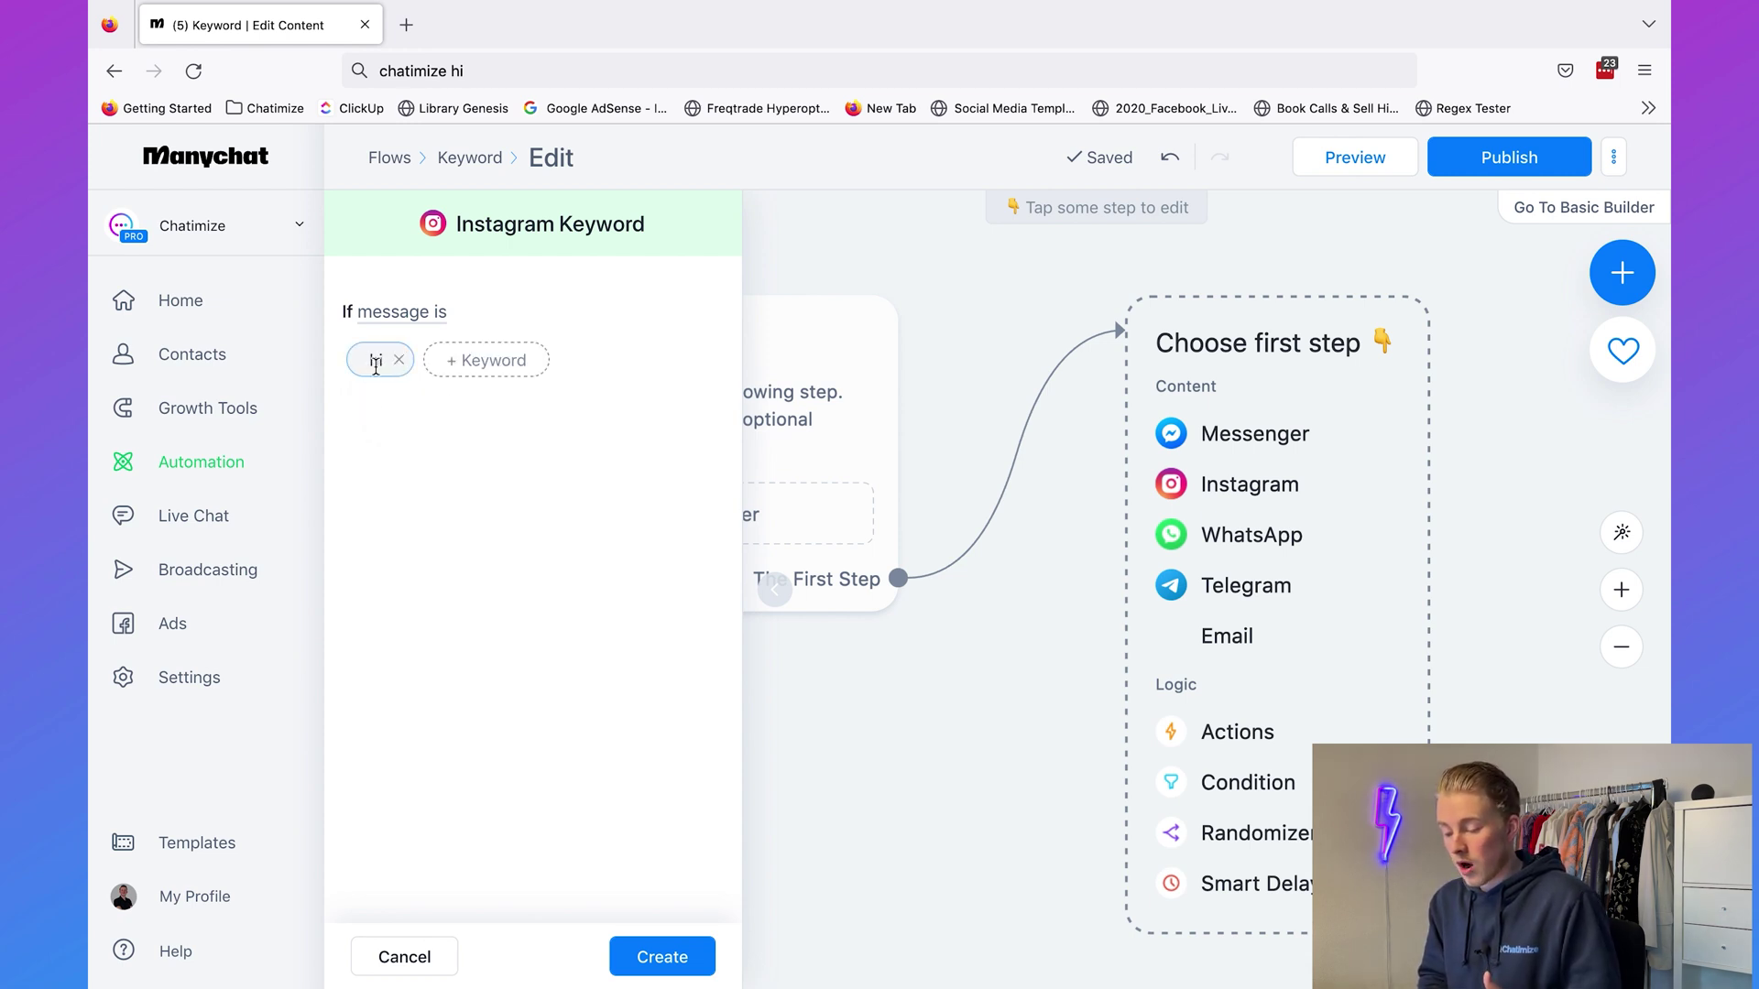
Try a second keyword ('high', then 'hi chatimize') and discard it.
{"action": "left_click", "coordinate": [478, 362]}
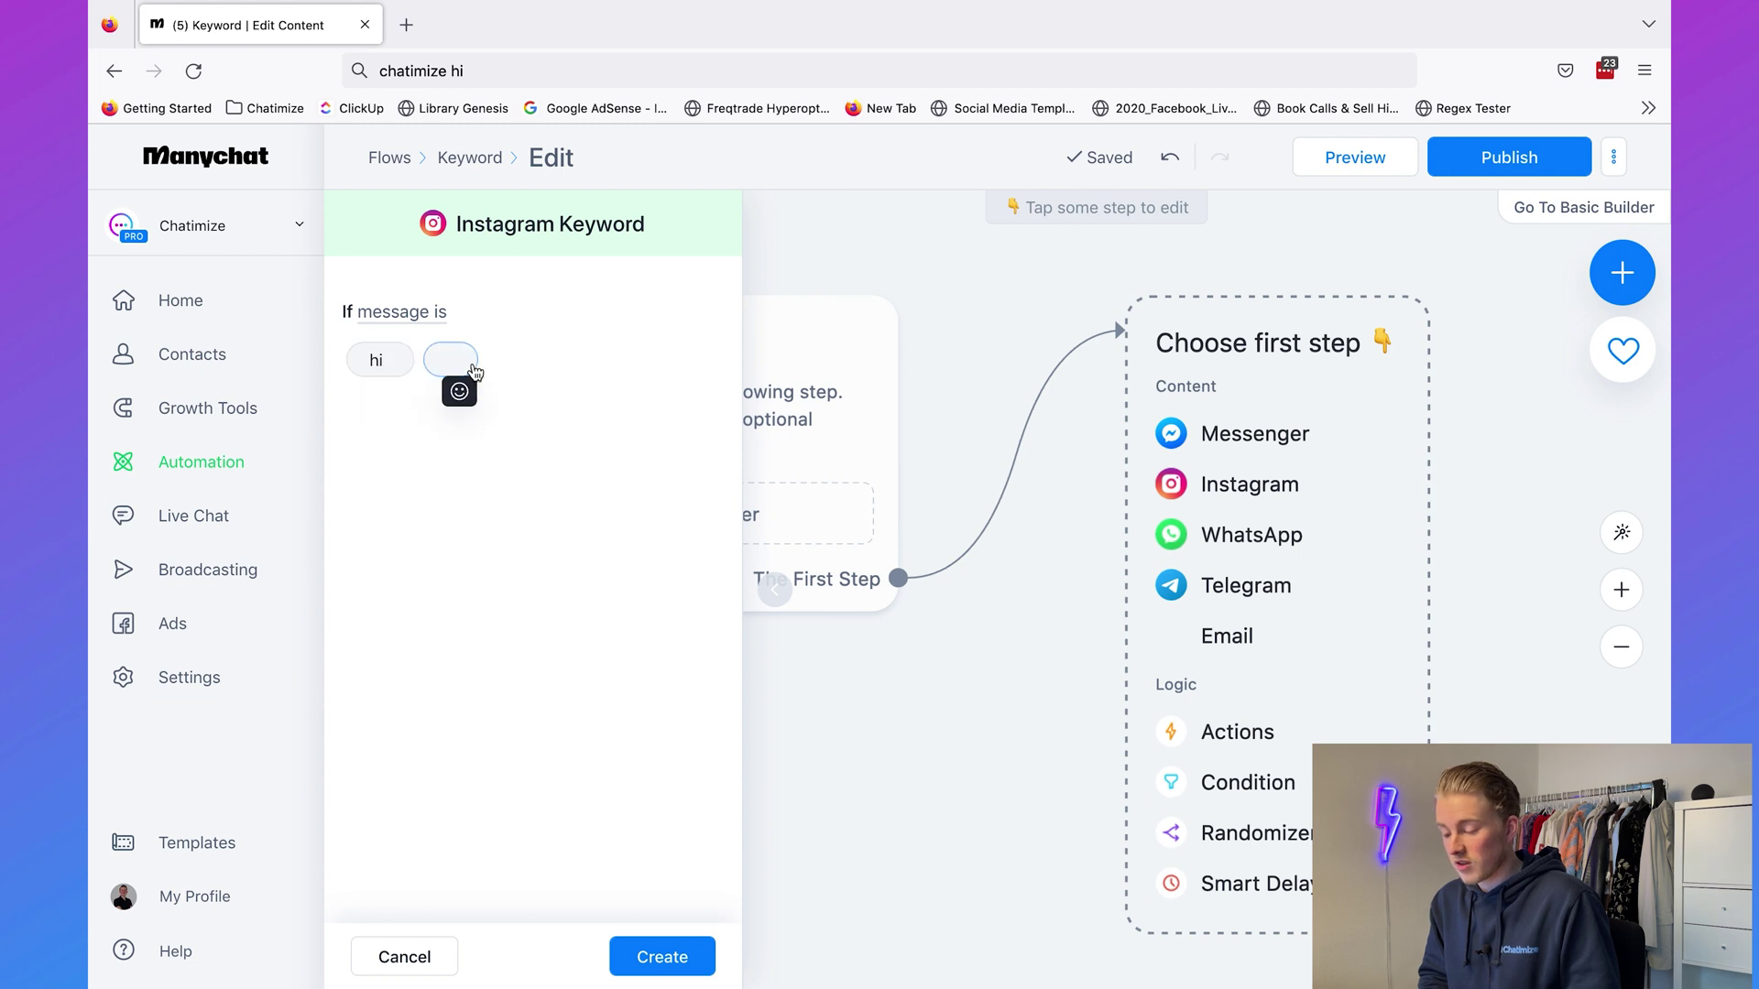
{"action": "type", "text": "high"}
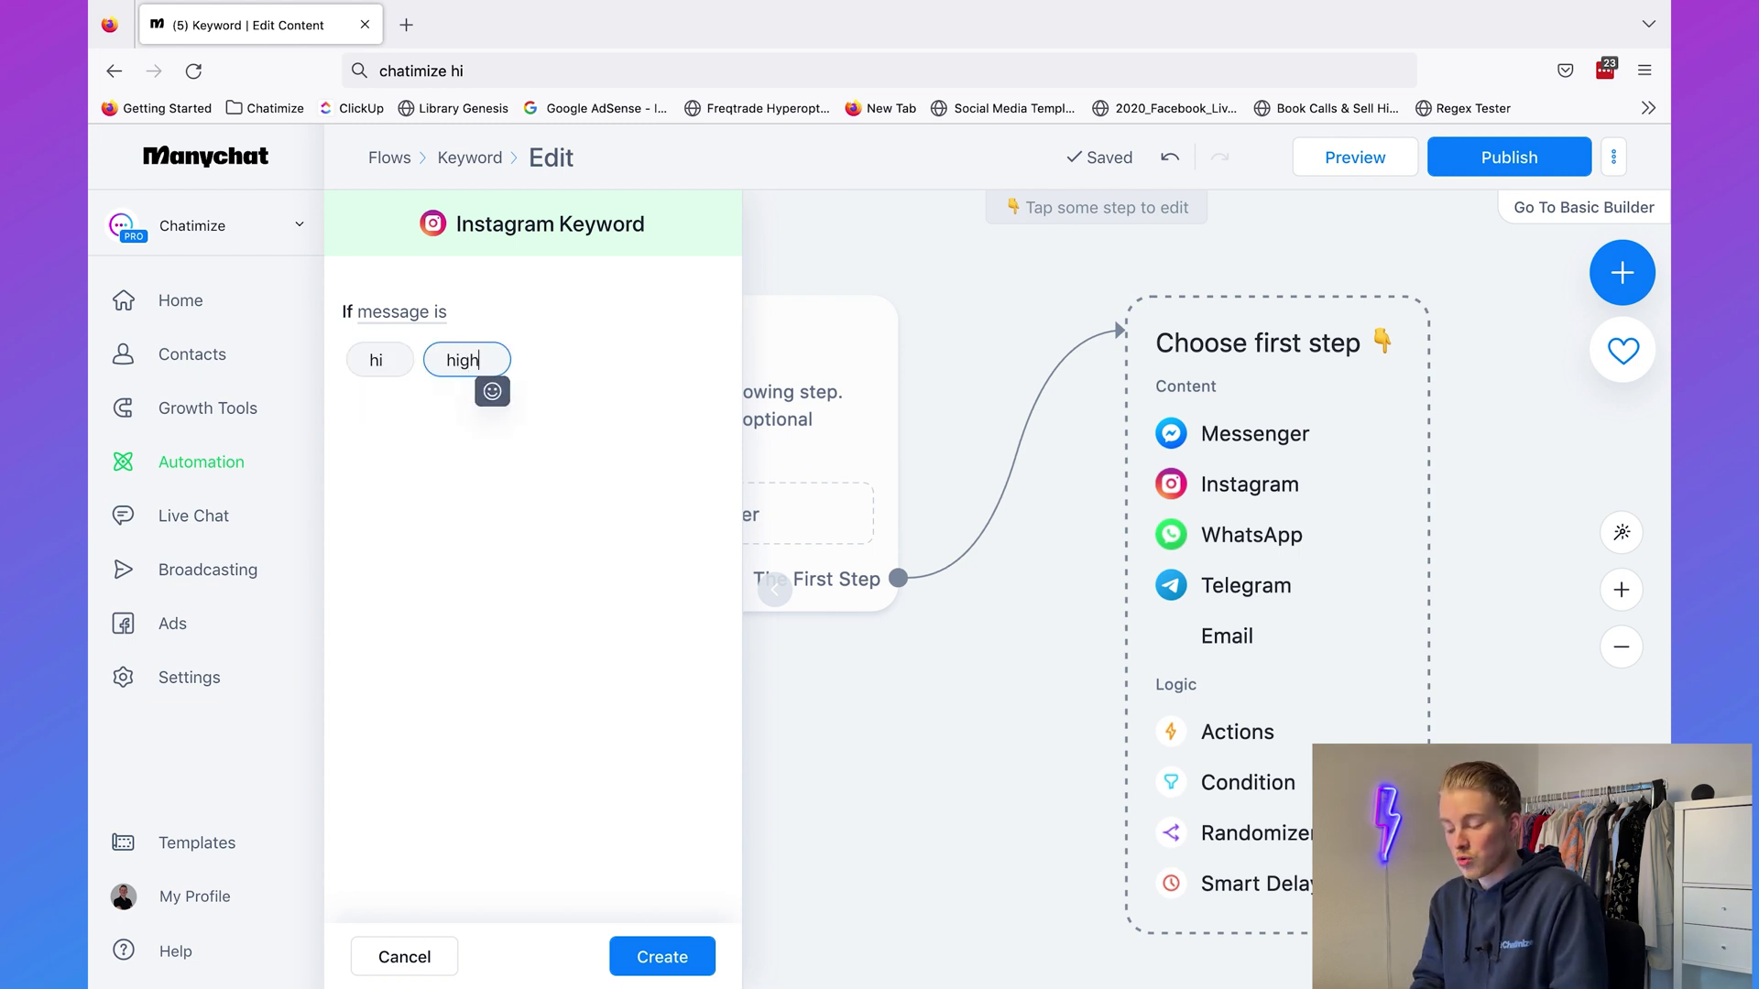
{"action": "key", "text": "BackSpace"}
{"action": "key", "text": "BackSpace"}
{"action": "key", "text": "BackSpace"}
{"action": "key", "text": "BackSpace"}
{"action": "type", "text": "hi chatimize"}
{"action": "key", "text": "ctrl+a"}
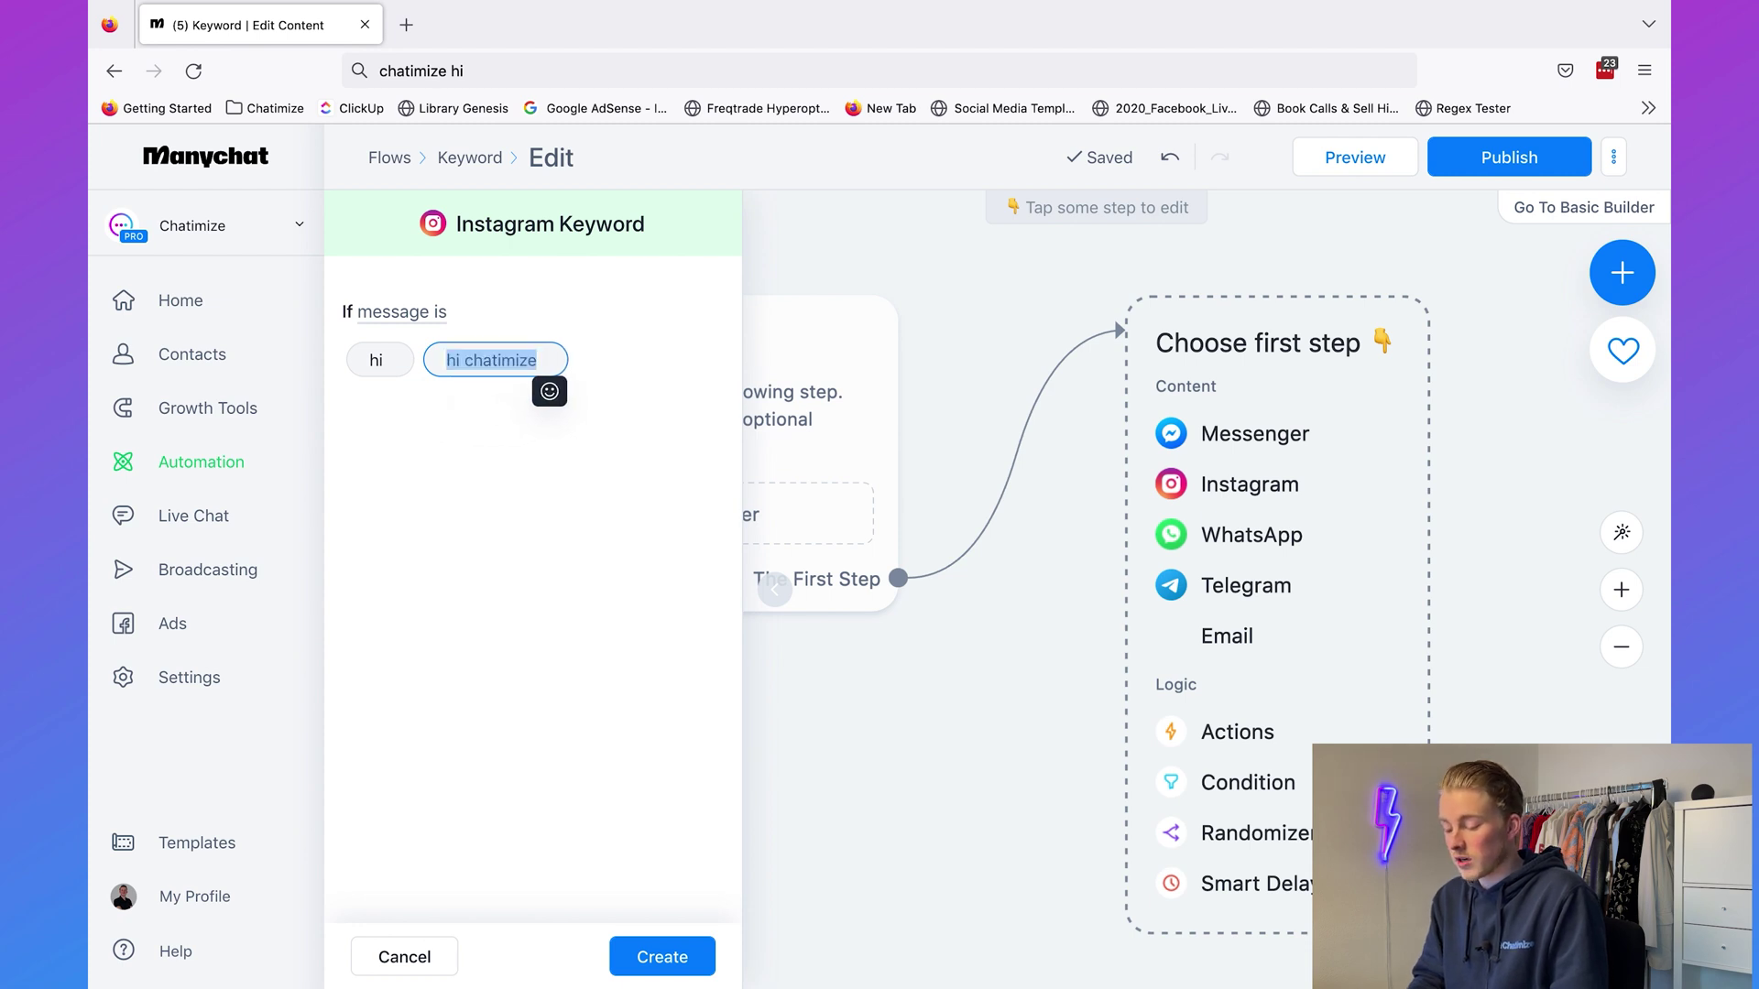
{"action": "key", "text": "BackSpace"}
{"action": "left_click", "coordinate": [483, 463]}
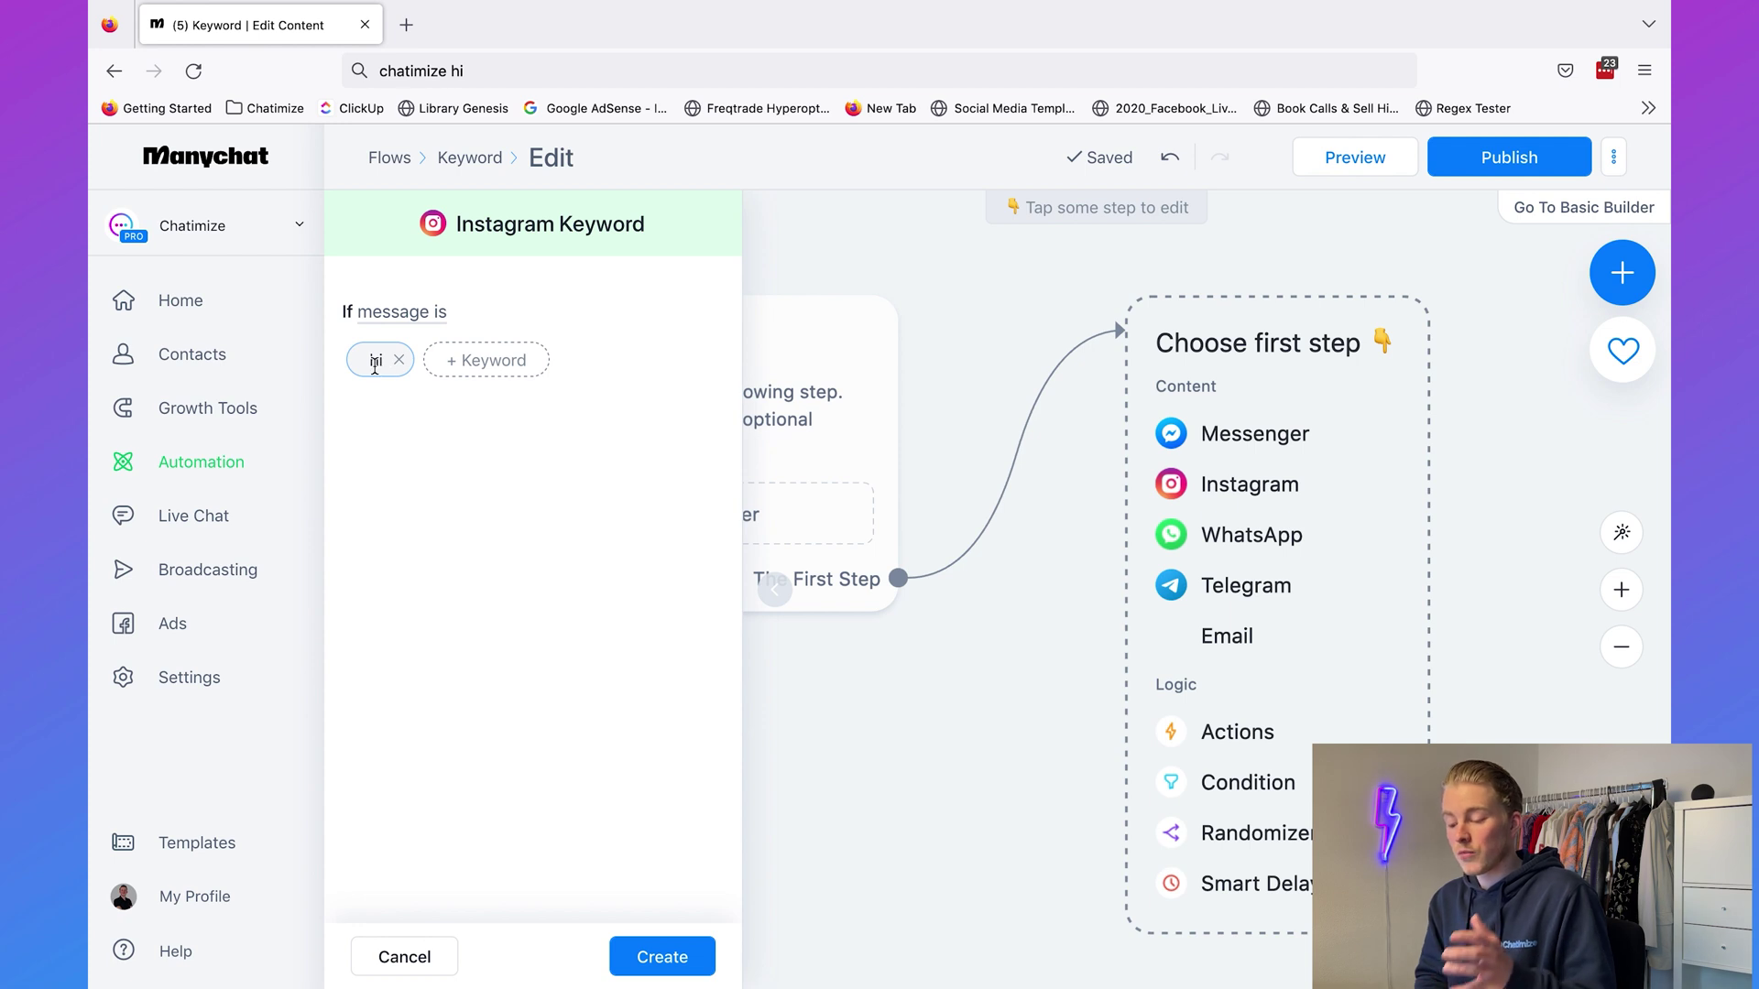
Switch matching to 'message contains' and add 'high' as a second keyword.
{"action": "left_click", "coordinate": [405, 313]}
{"action": "left_click", "coordinate": [408, 388]}
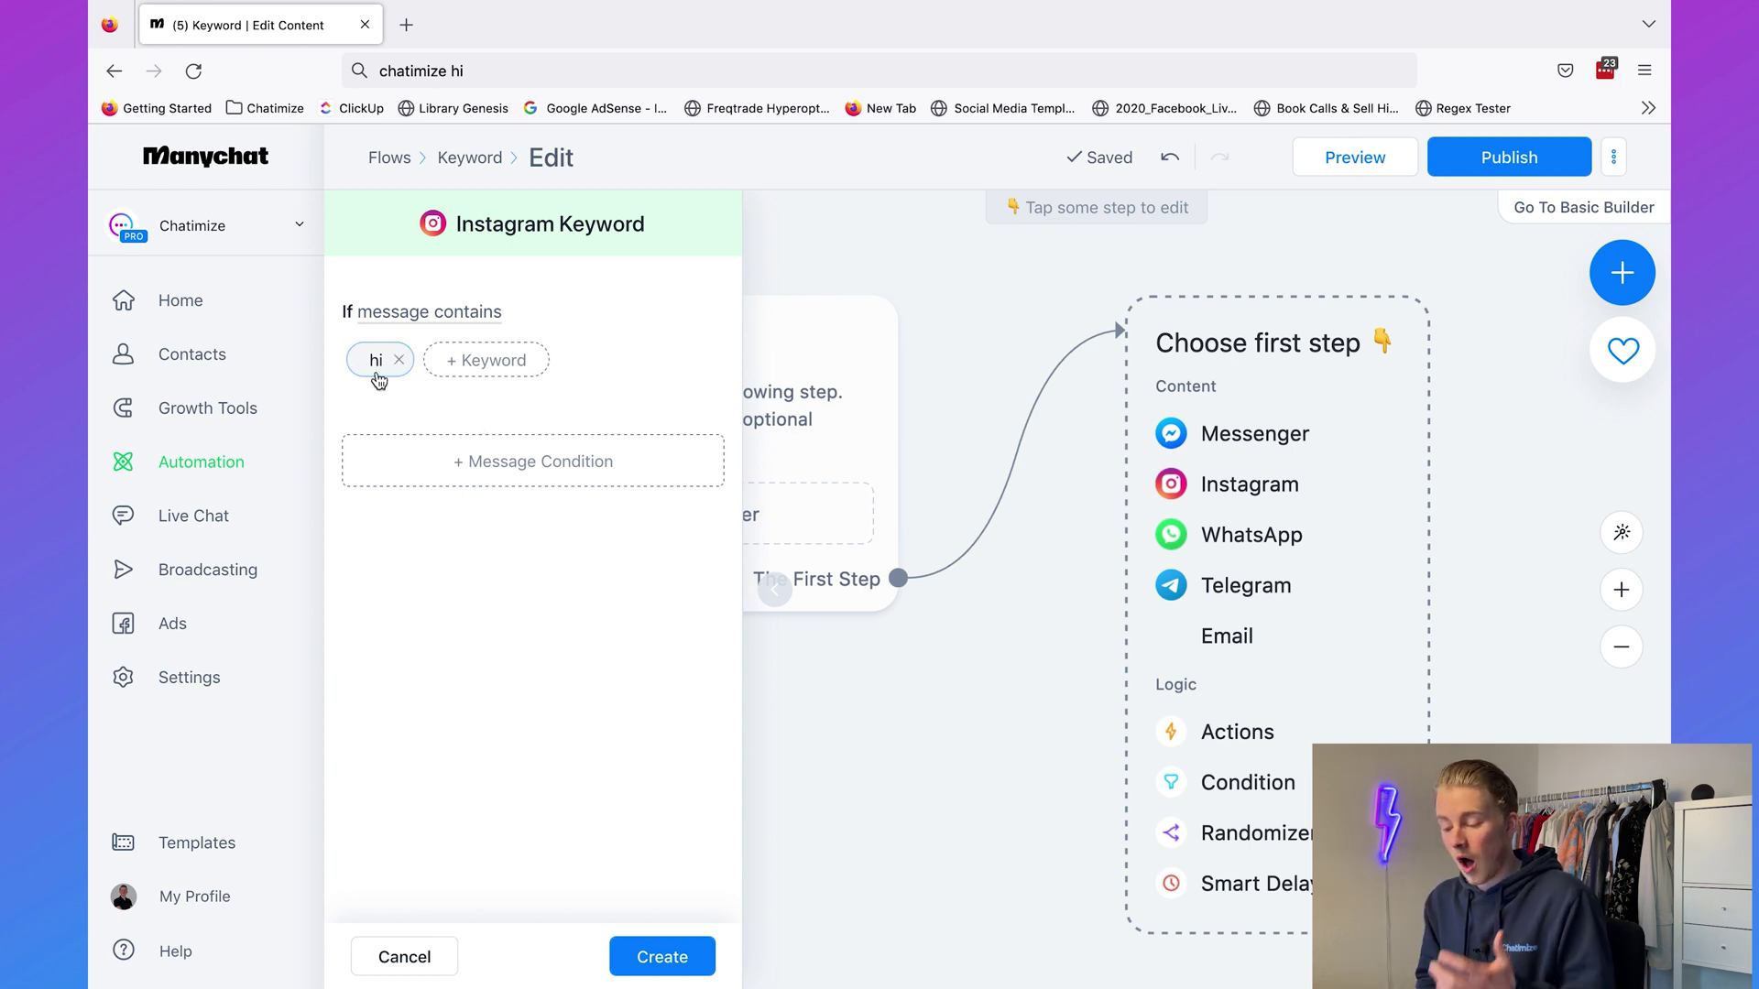
{"action": "left_click", "coordinate": [460, 371]}
{"action": "type", "text": "h"}
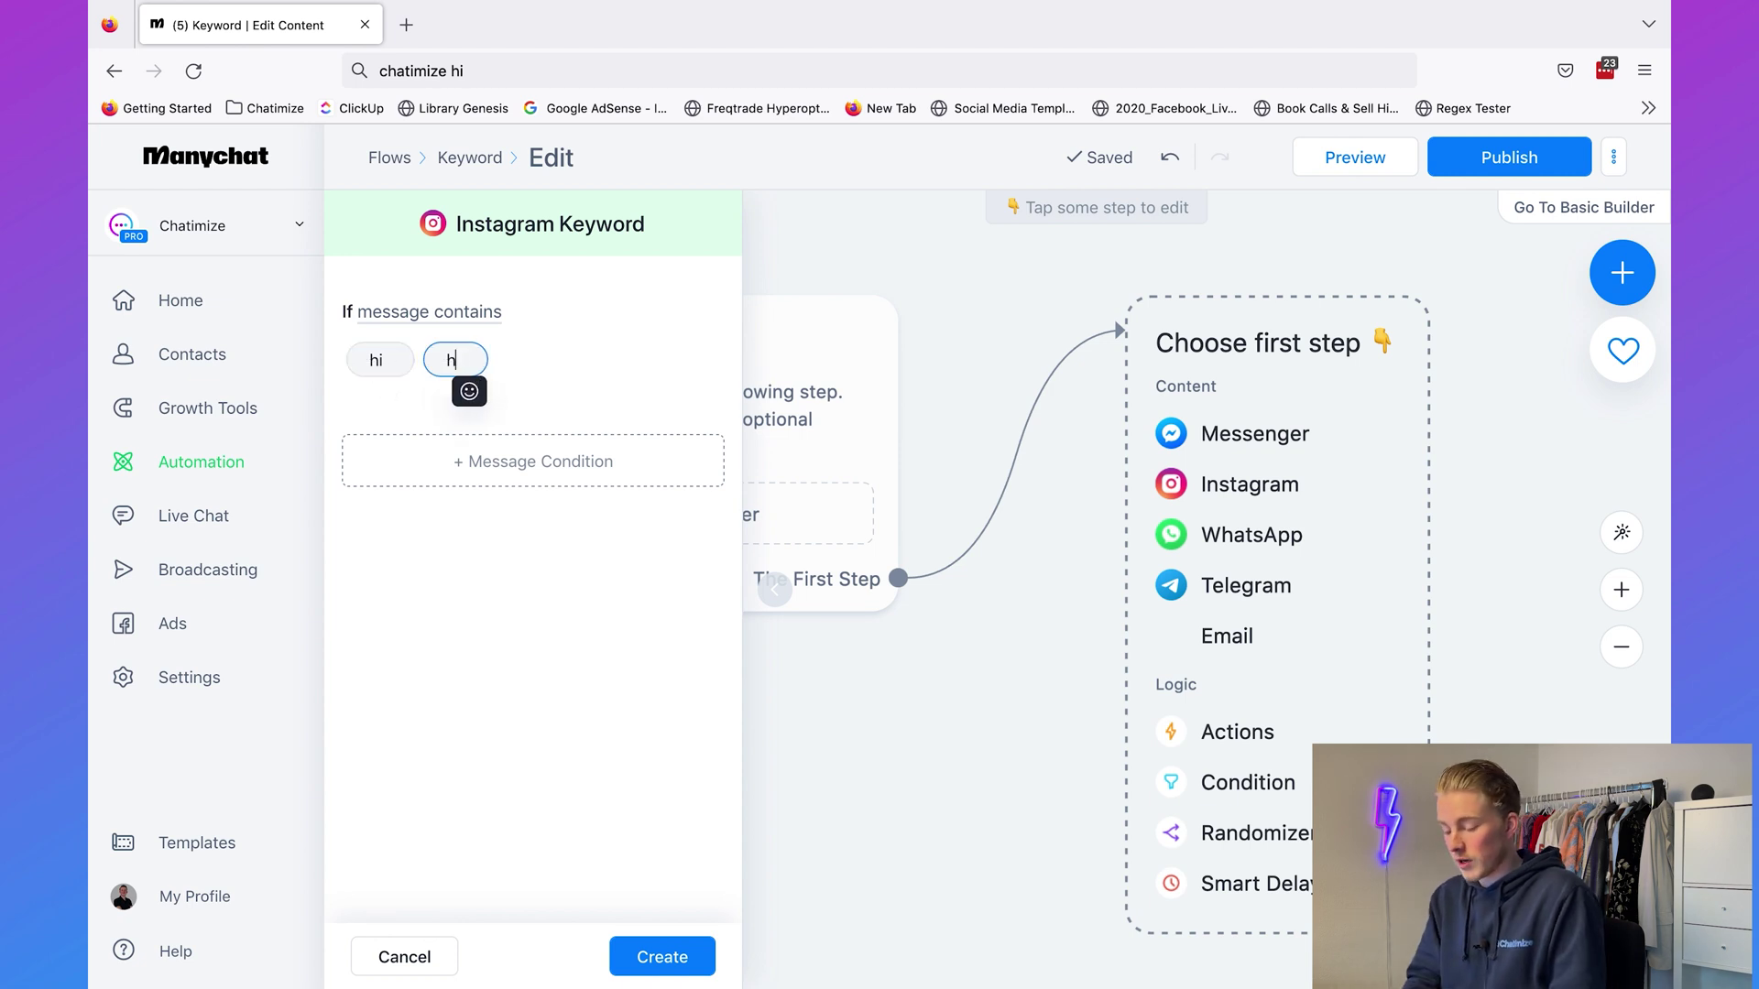
{"action": "type", "text": "i chatimize"}
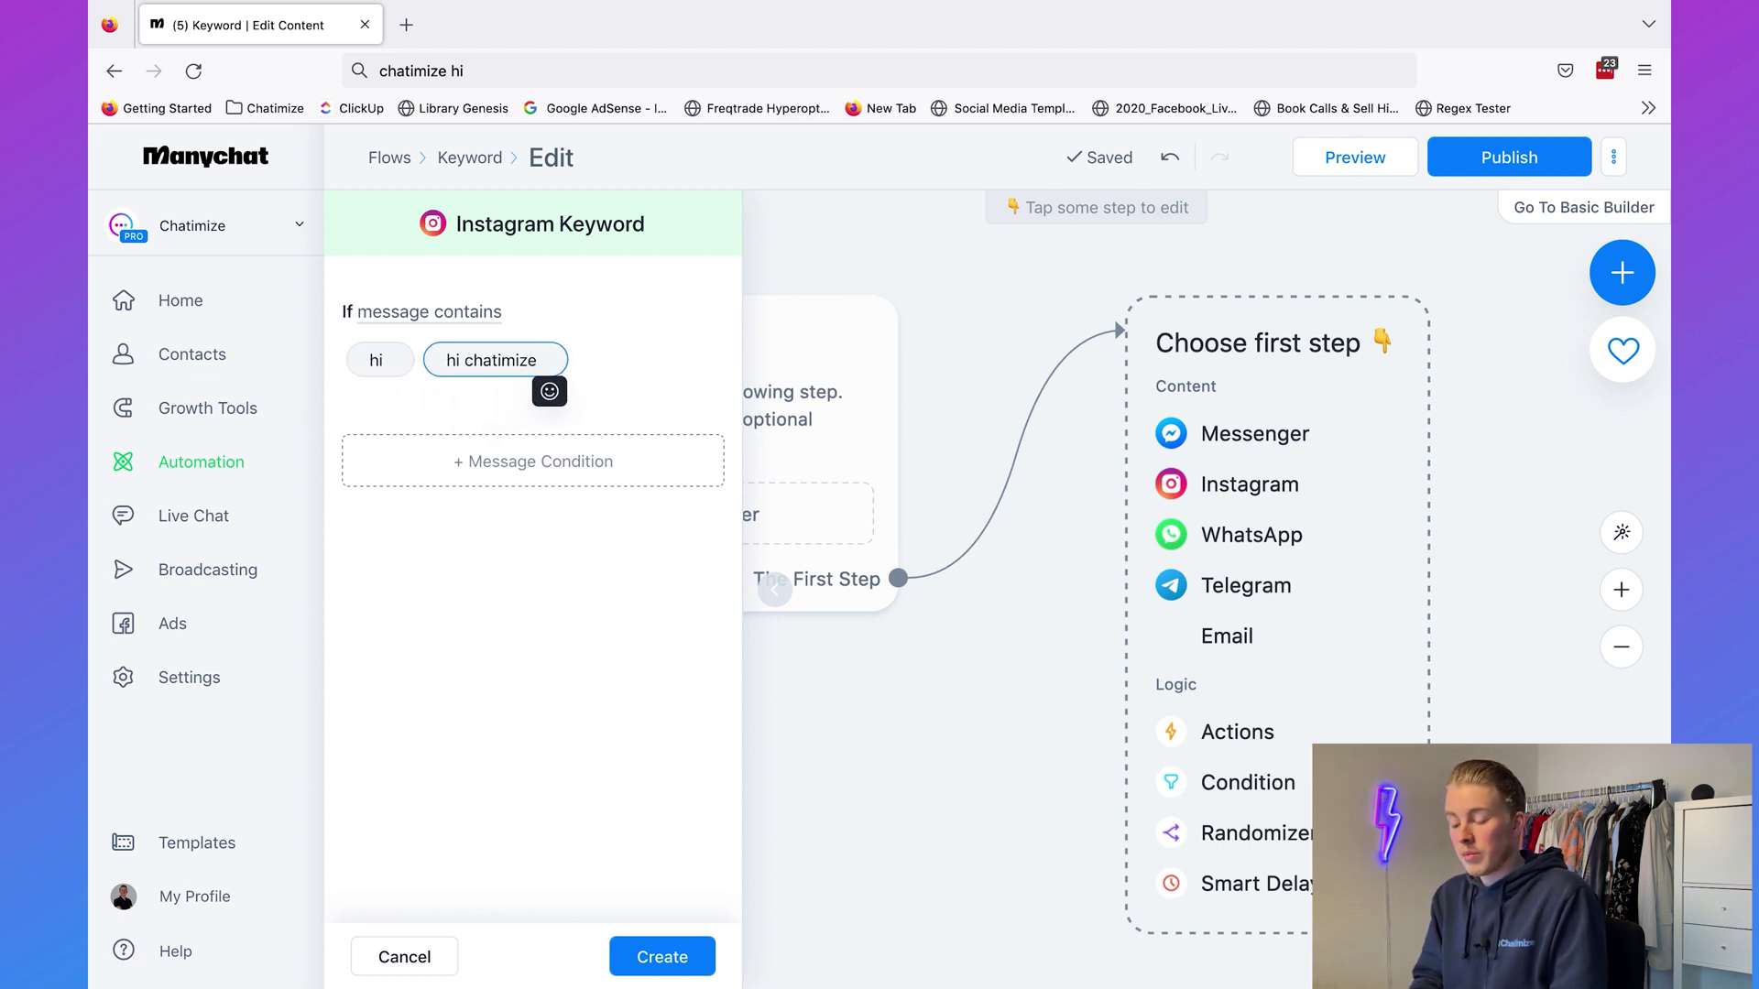
{"action": "key", "text": "ctrl+a"}
{"action": "key", "text": "BackSpace"}
{"action": "type", "text": "high"}
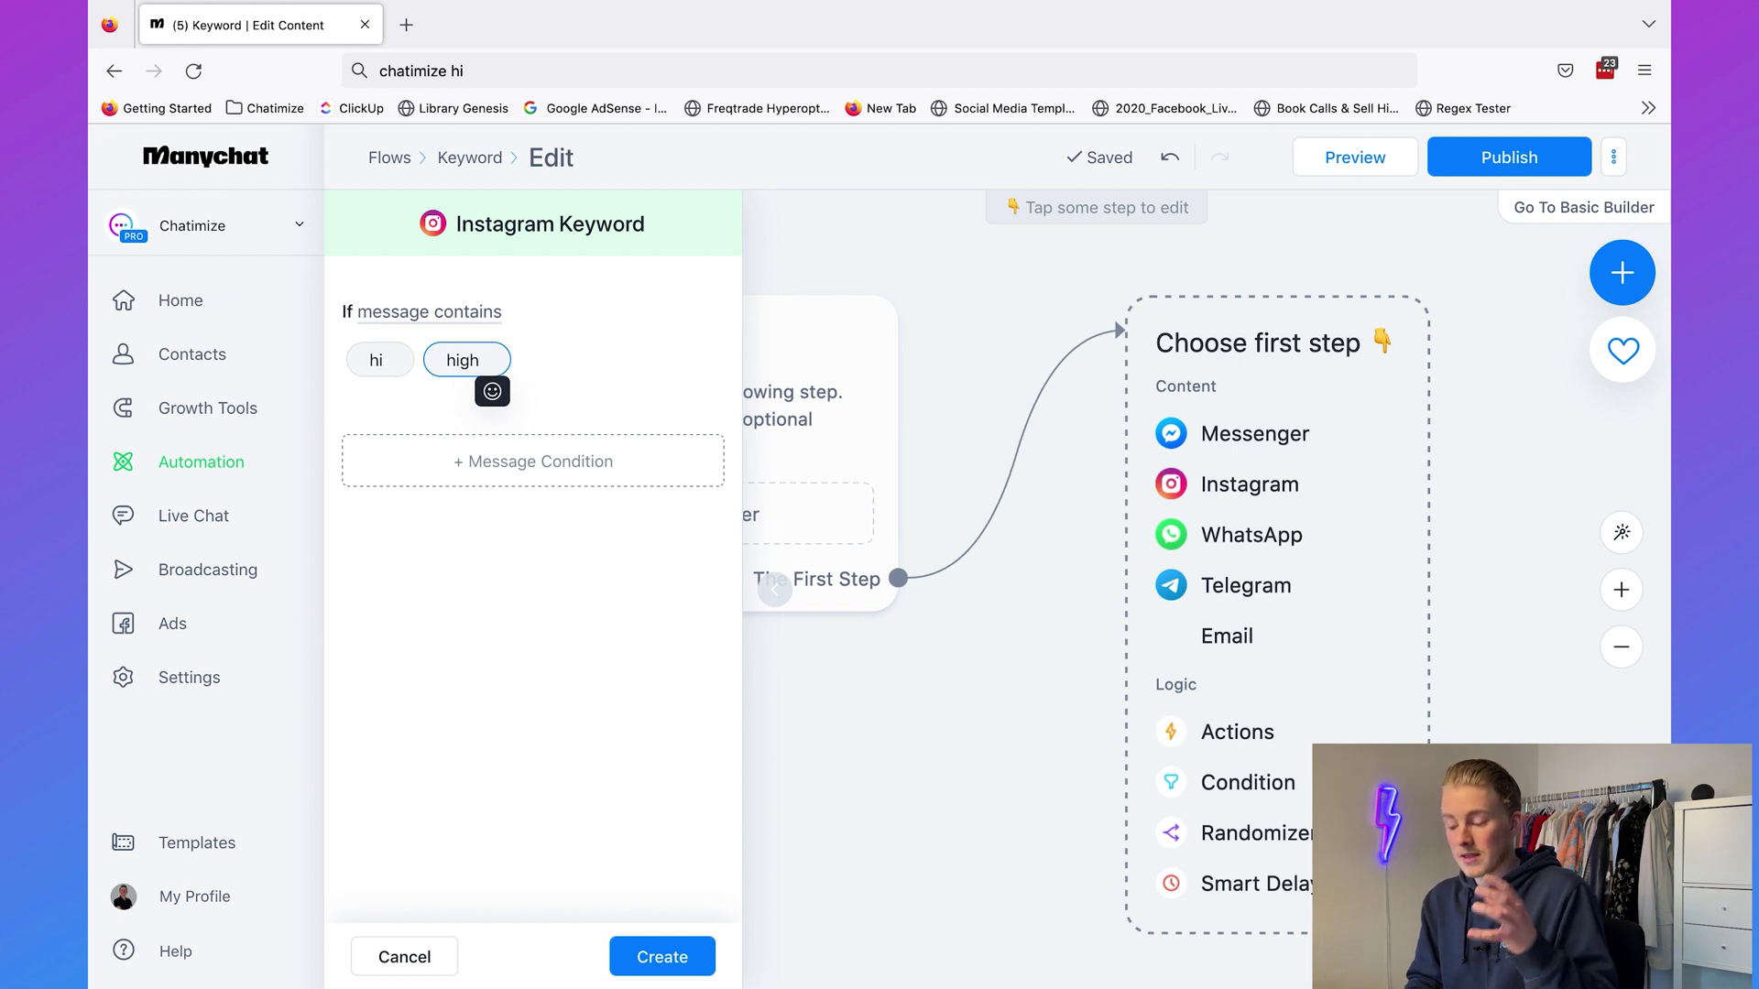
{"action": "left_click", "coordinate": [483, 316]}
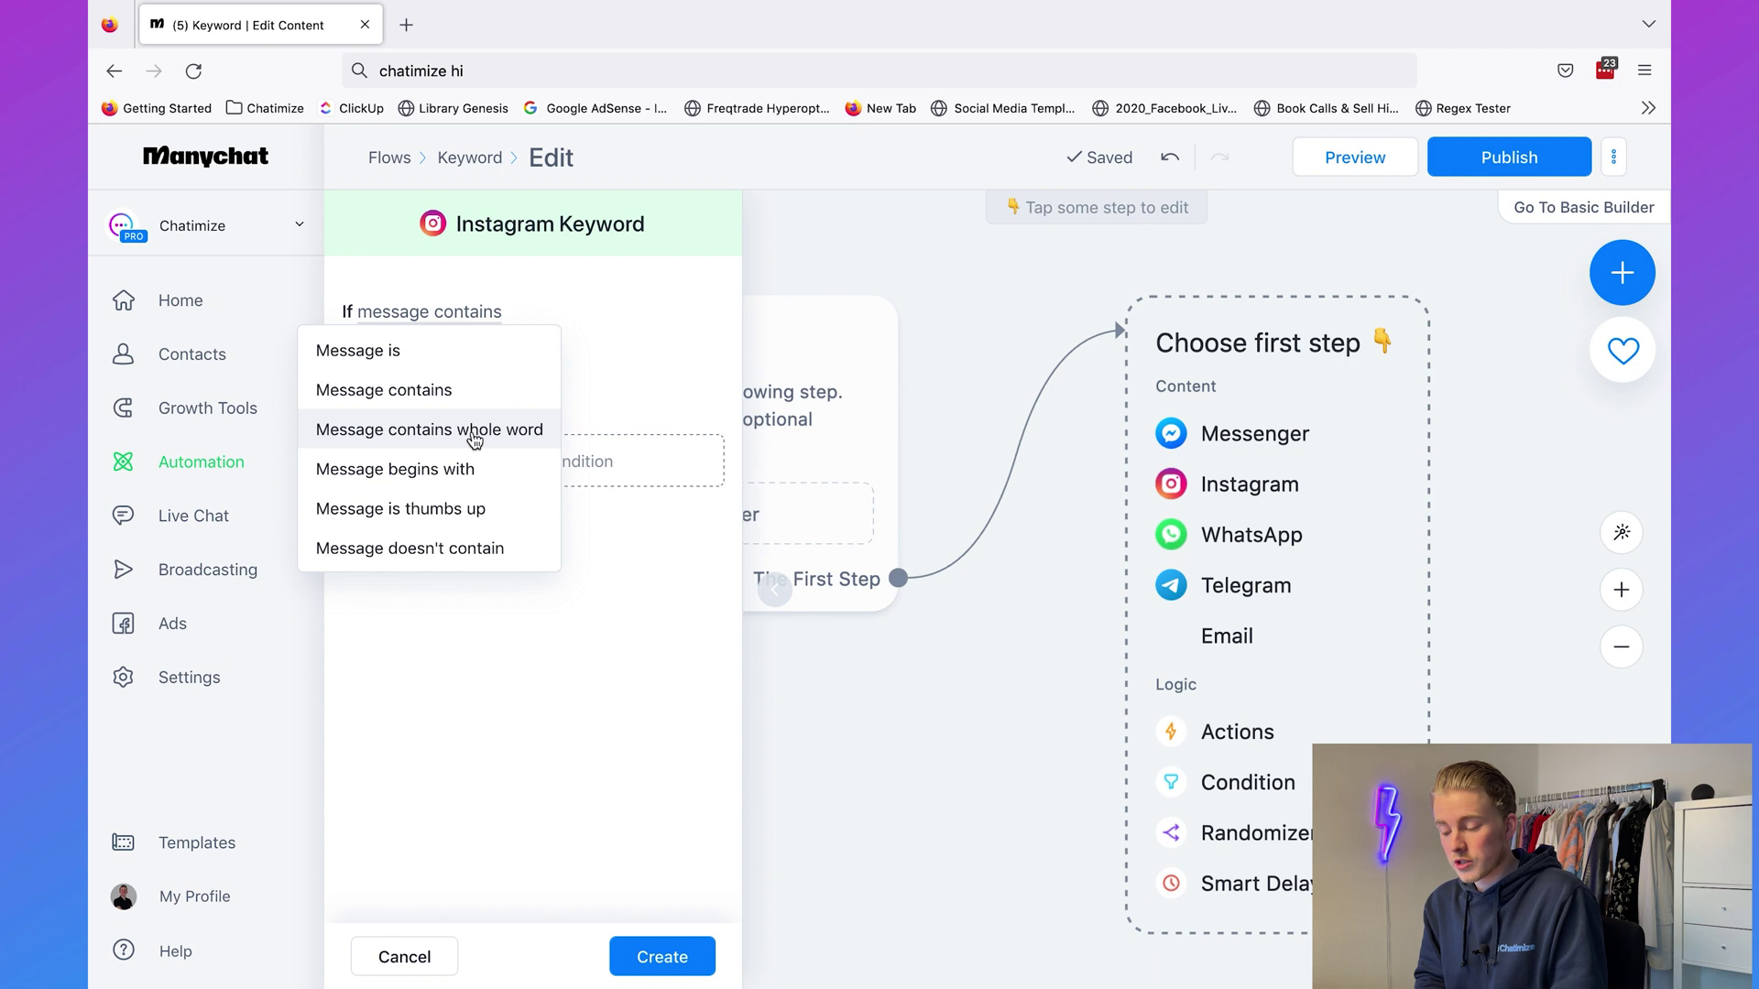
Choose 'message contains whole word' and test 'hi chatimize' and 'high' as keywords.
{"action": "left_click", "coordinate": [475, 431]}
{"action": "mouse_move", "coordinate": [364, 371]}
{"action": "left_click", "coordinate": [487, 360]}
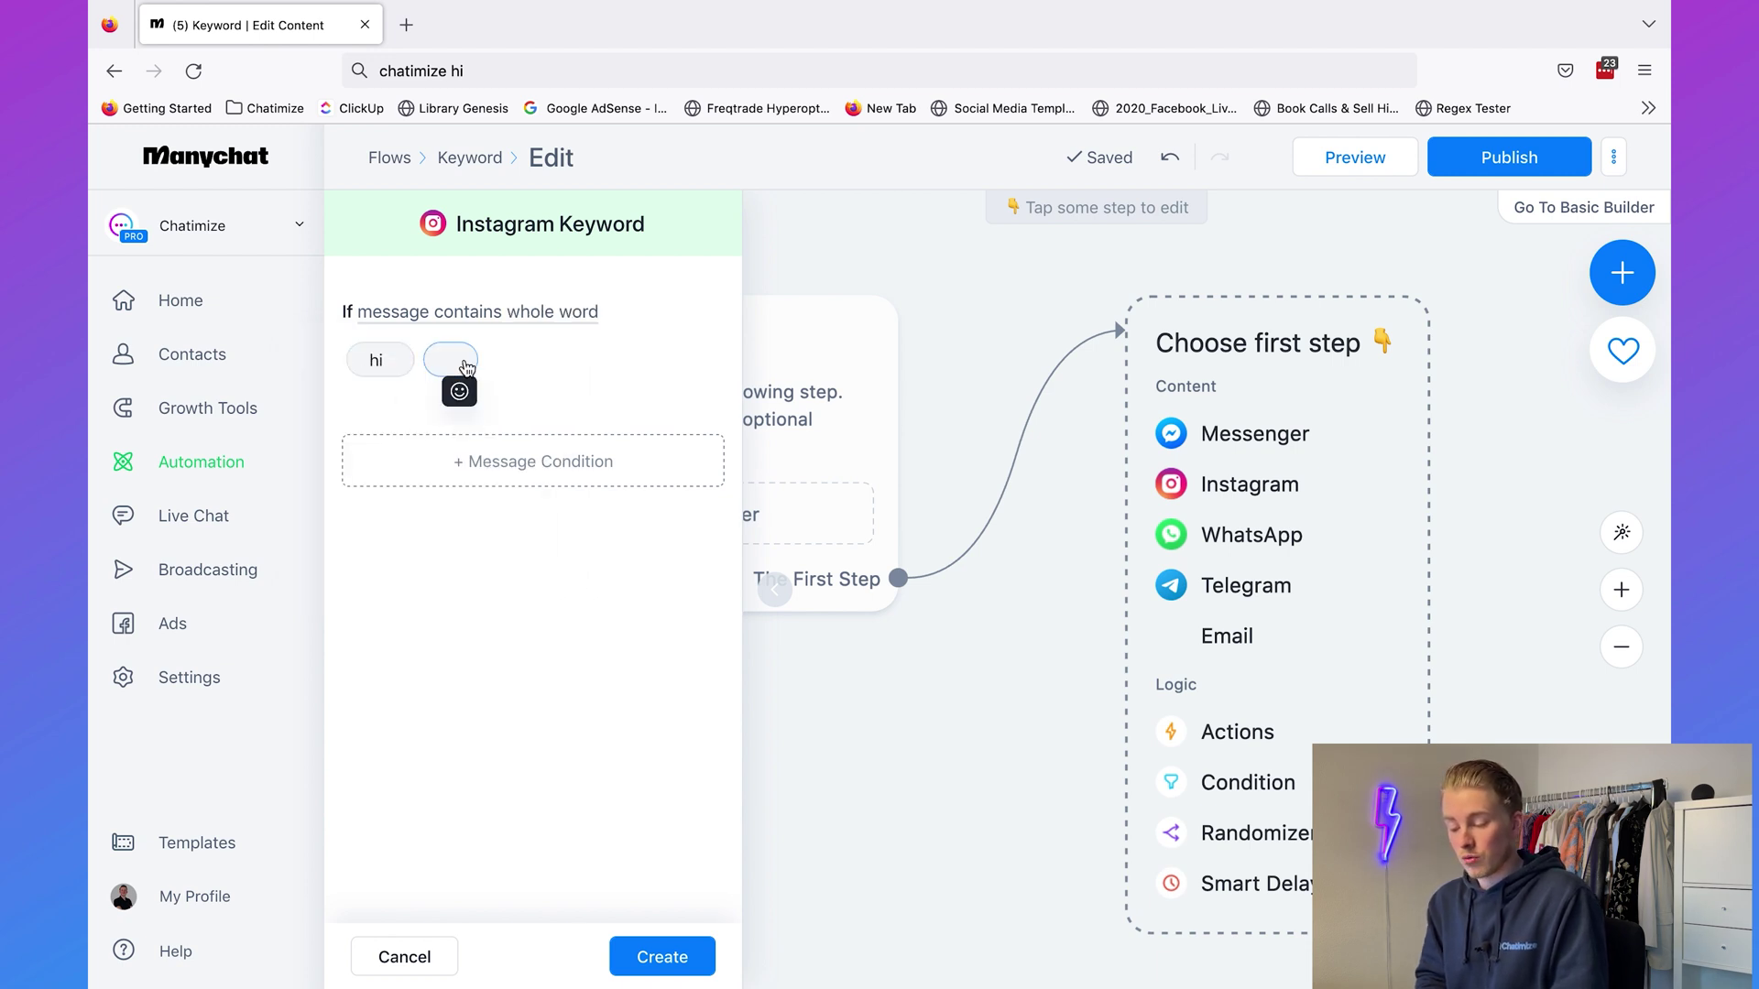
{"action": "type", "text": "hi chatimize"}
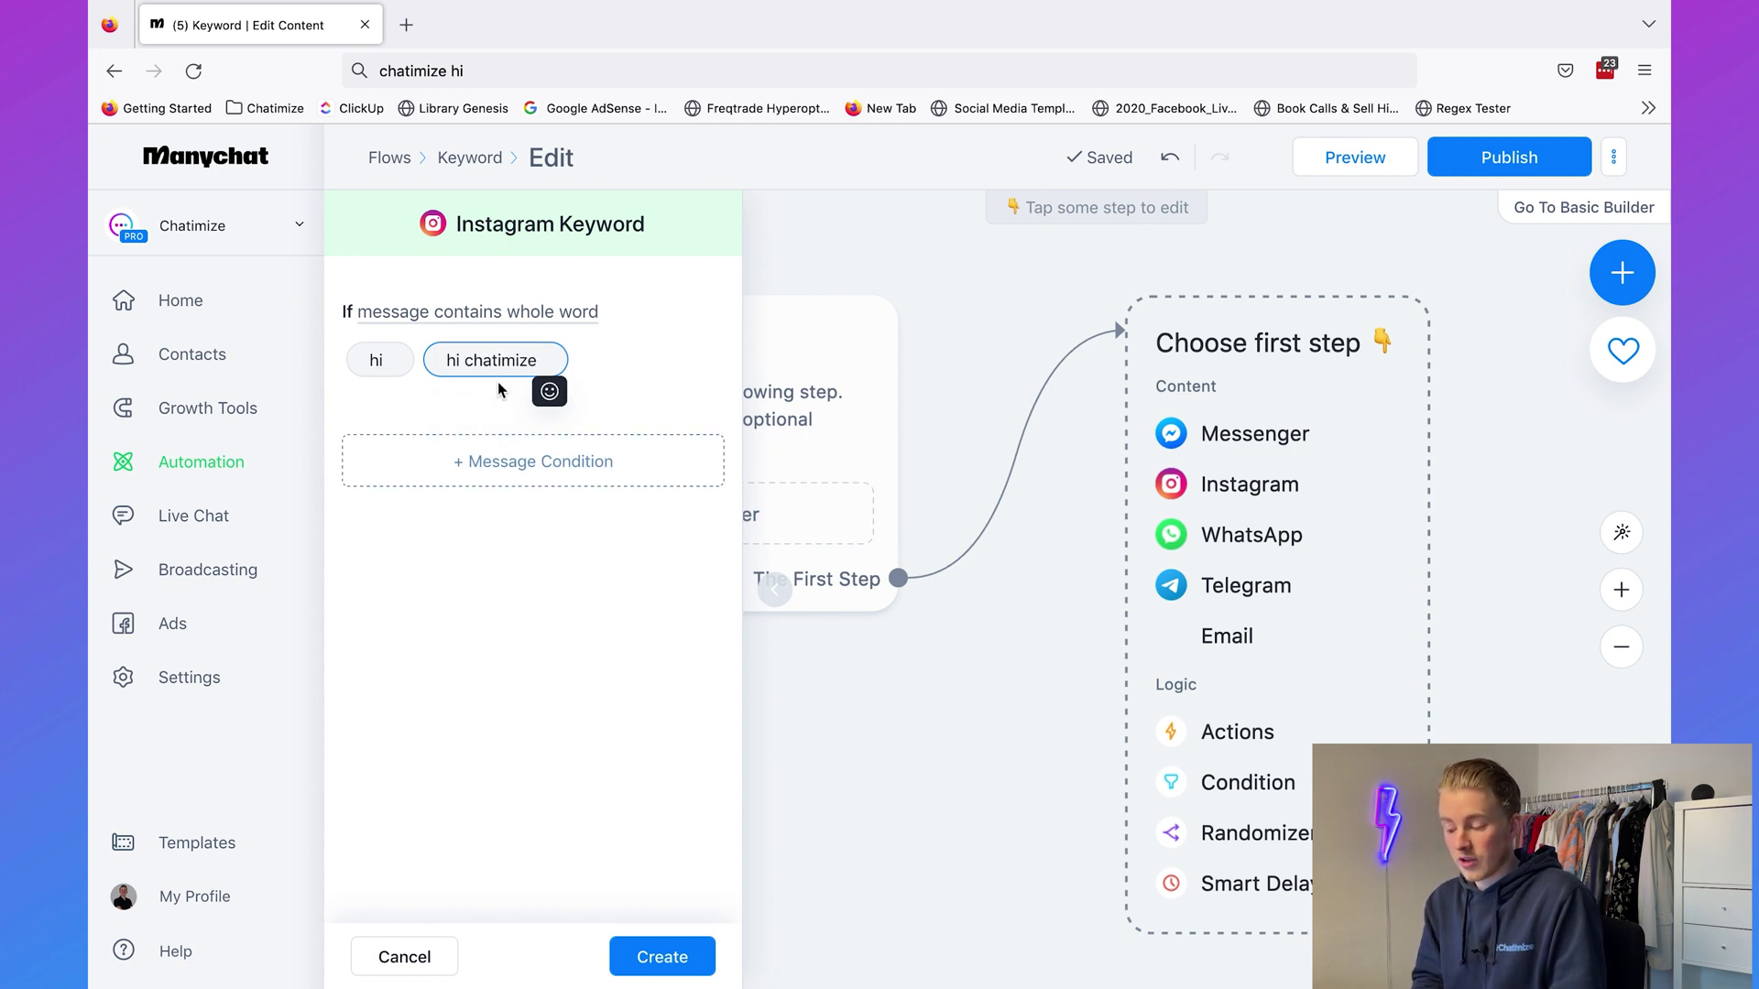
{"action": "left_click_drag", "start_coordinate": [460, 365], "coordinate": [447, 365]}
{"action": "key", "text": "ctrl+a"}
{"action": "key", "text": "BackSpace"}
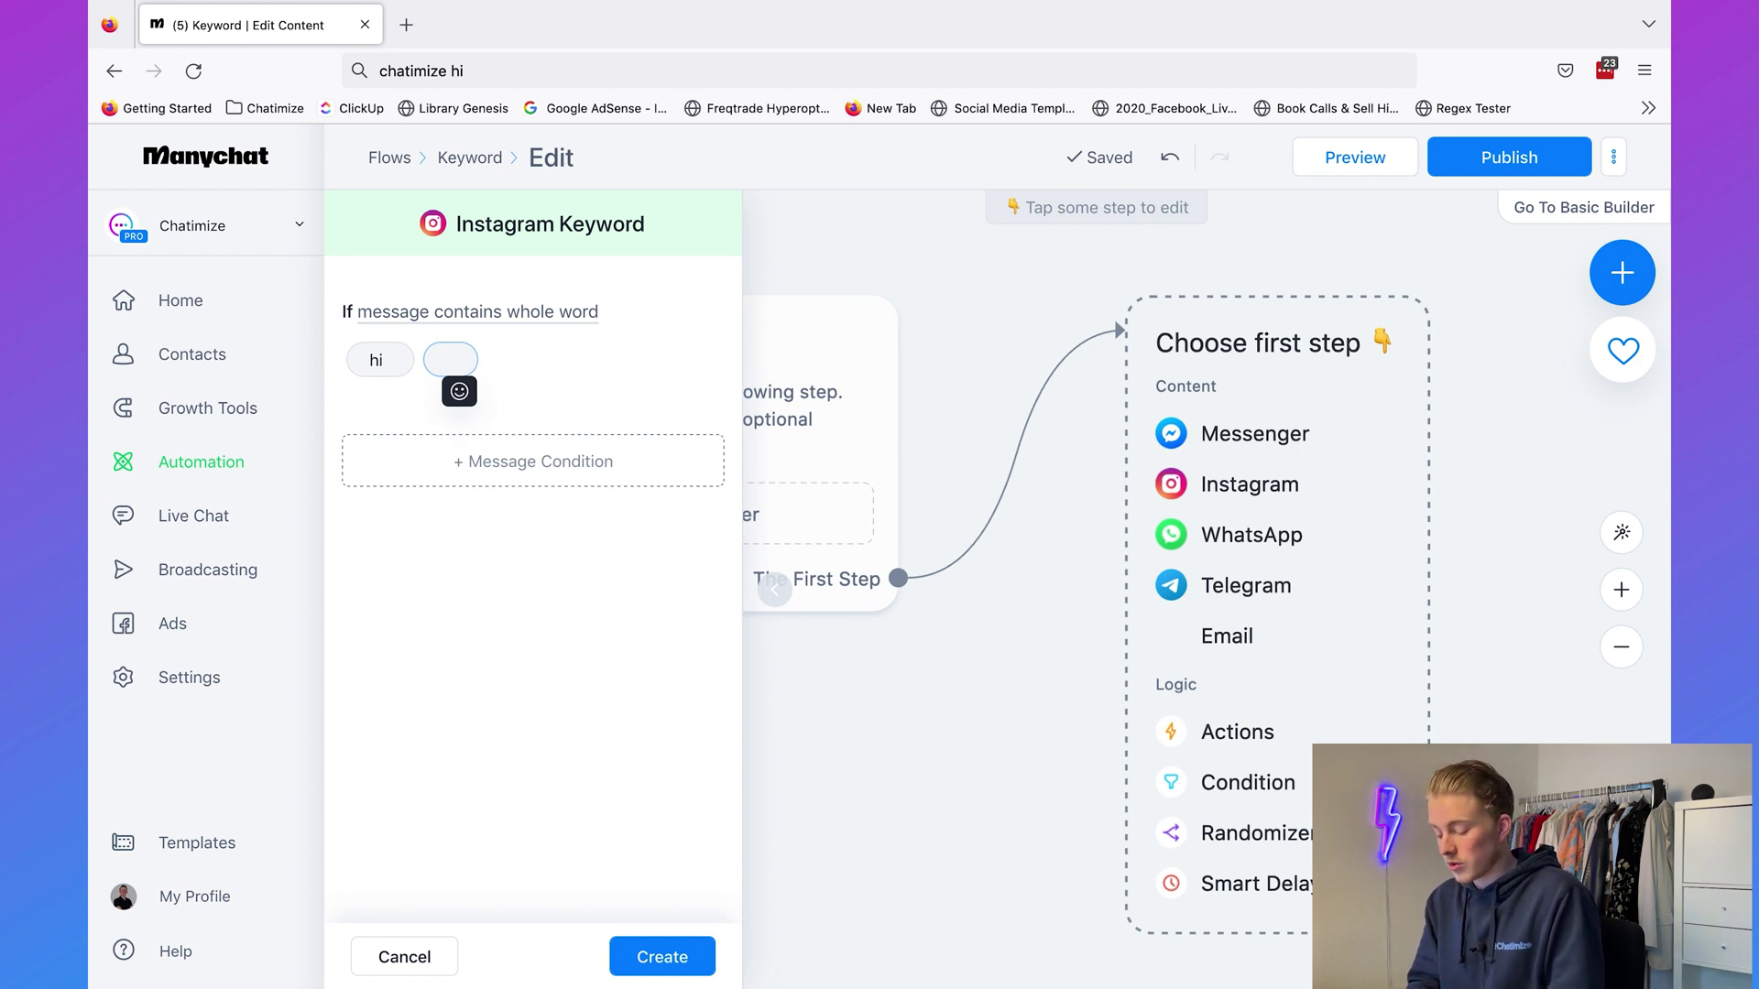
{"action": "type", "text": "high"}
{"action": "key", "text": "ctrl+a"}
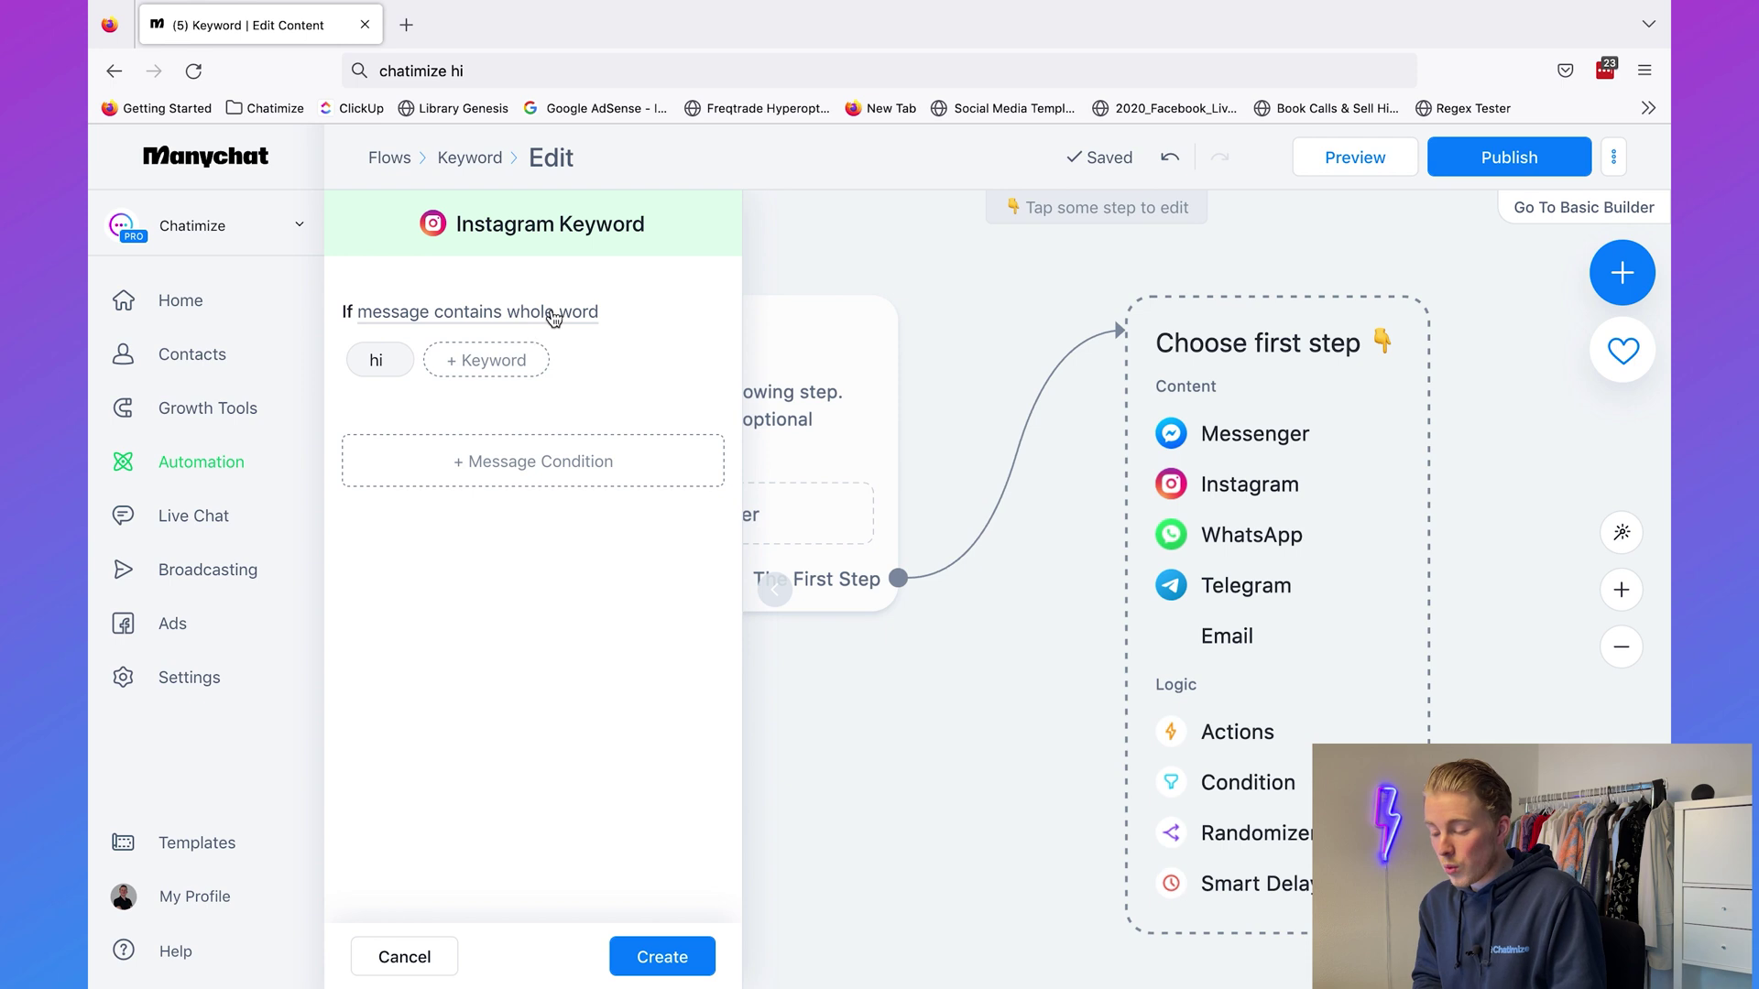
Try 'message begins with' using test keyword 'chatimize hi', then pick 'message is thumbs up'.
{"action": "left_click", "coordinate": [554, 314]}
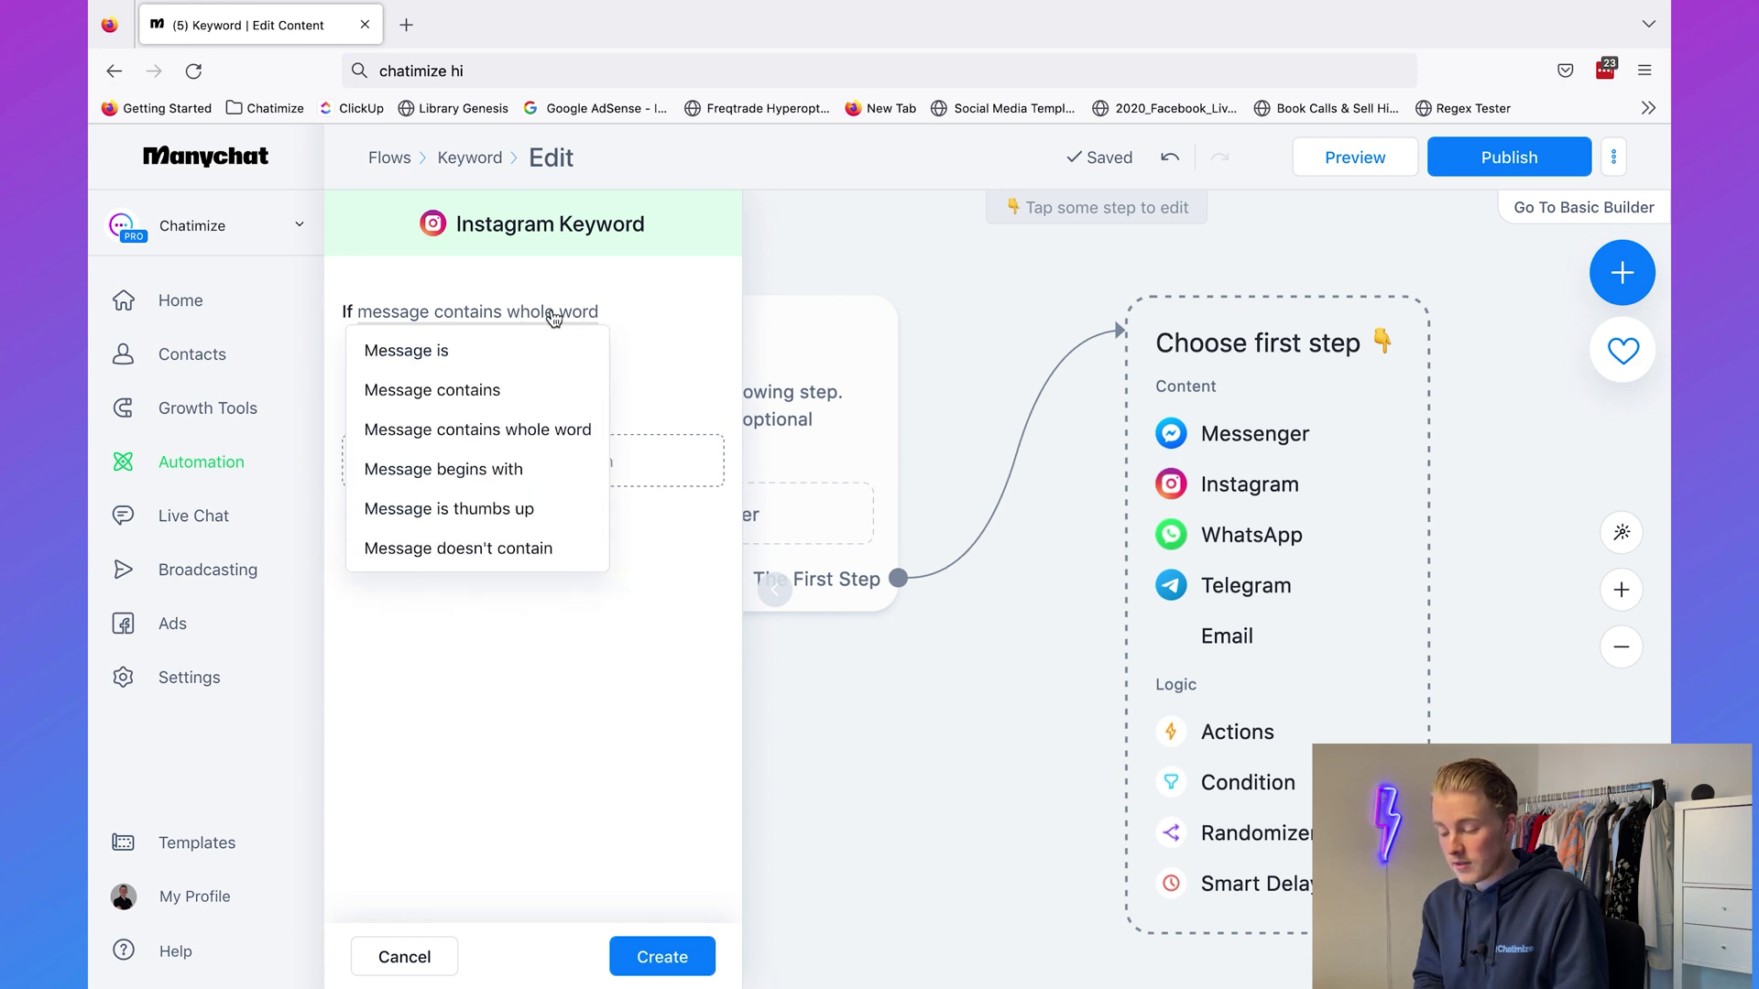
{"action": "left_click", "coordinate": [531, 472]}
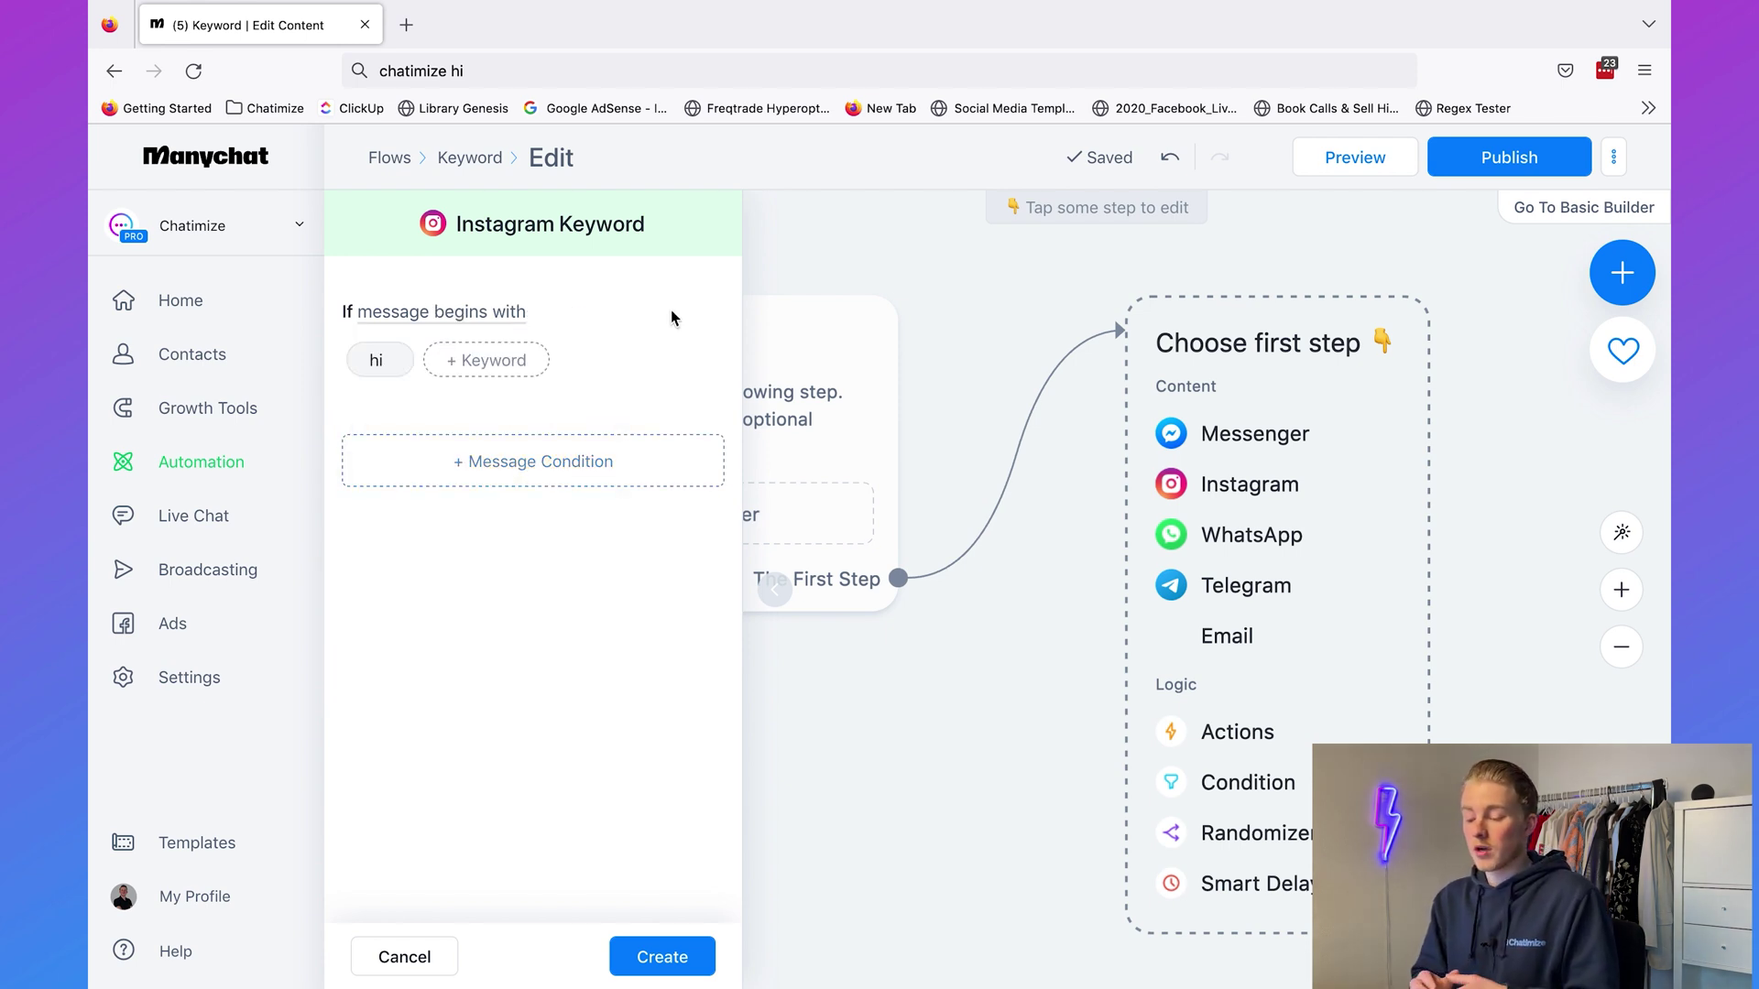
{"action": "left_click", "coordinate": [495, 364]}
{"action": "type", "text": "hi chatimize"}
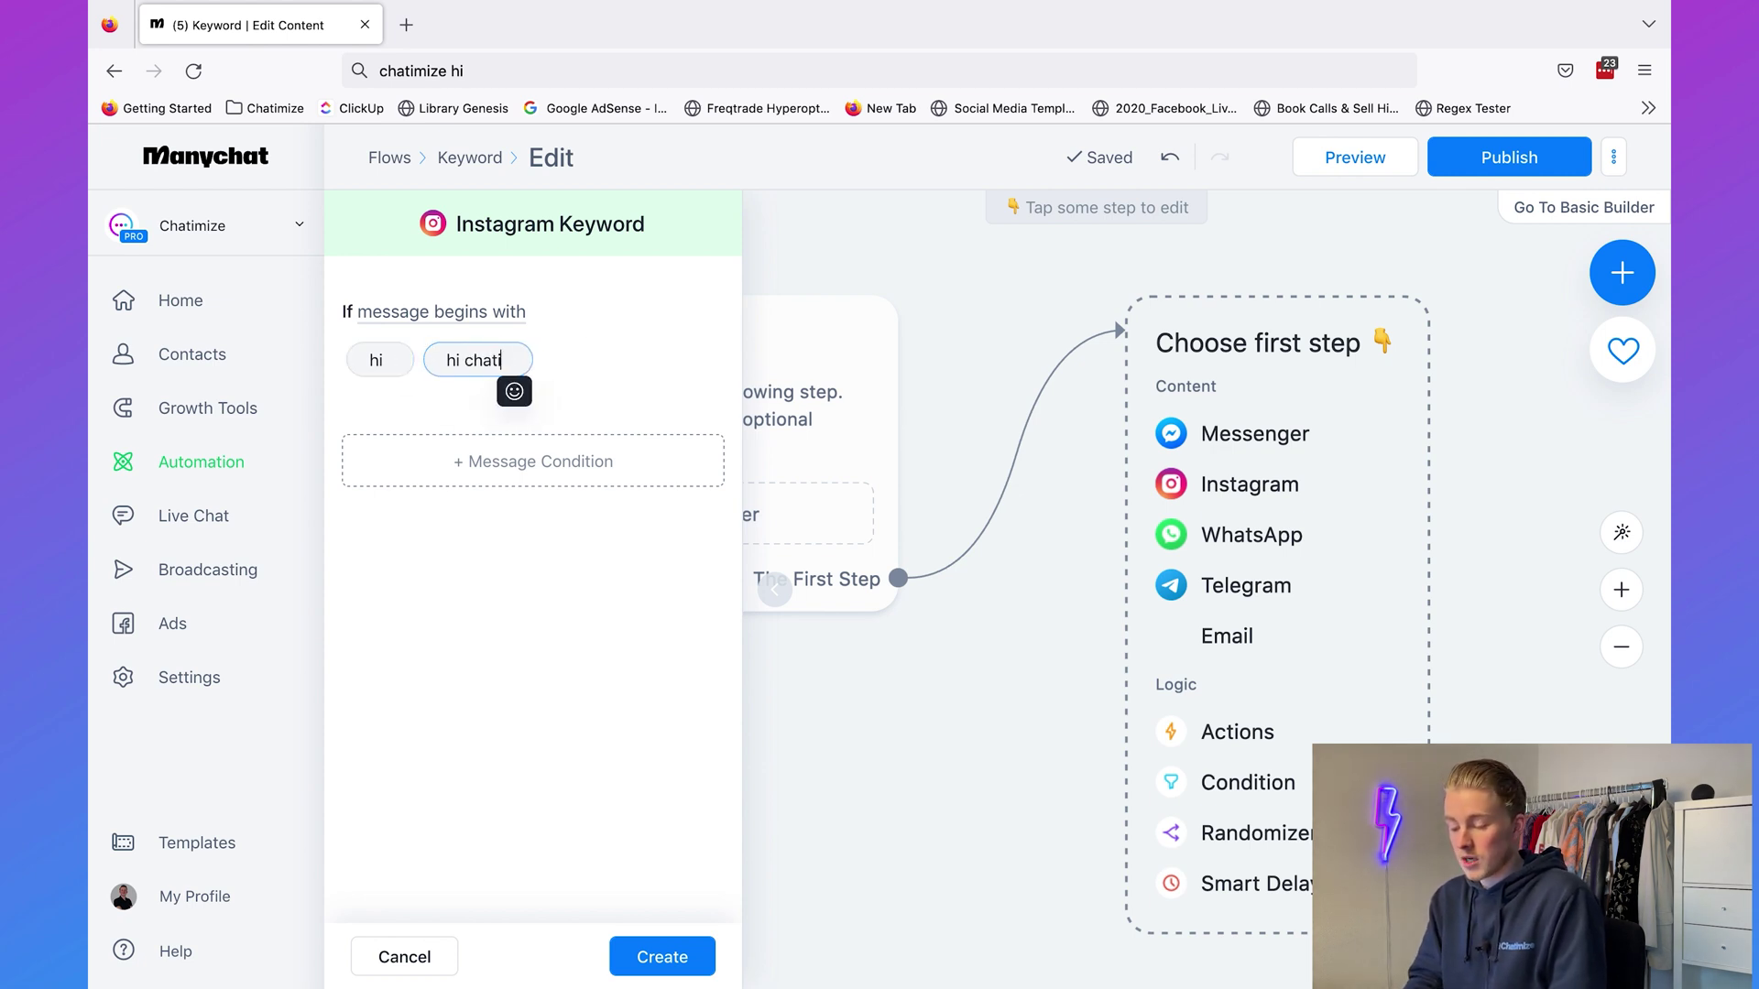
{"action": "key", "text": "ctrl+a"}
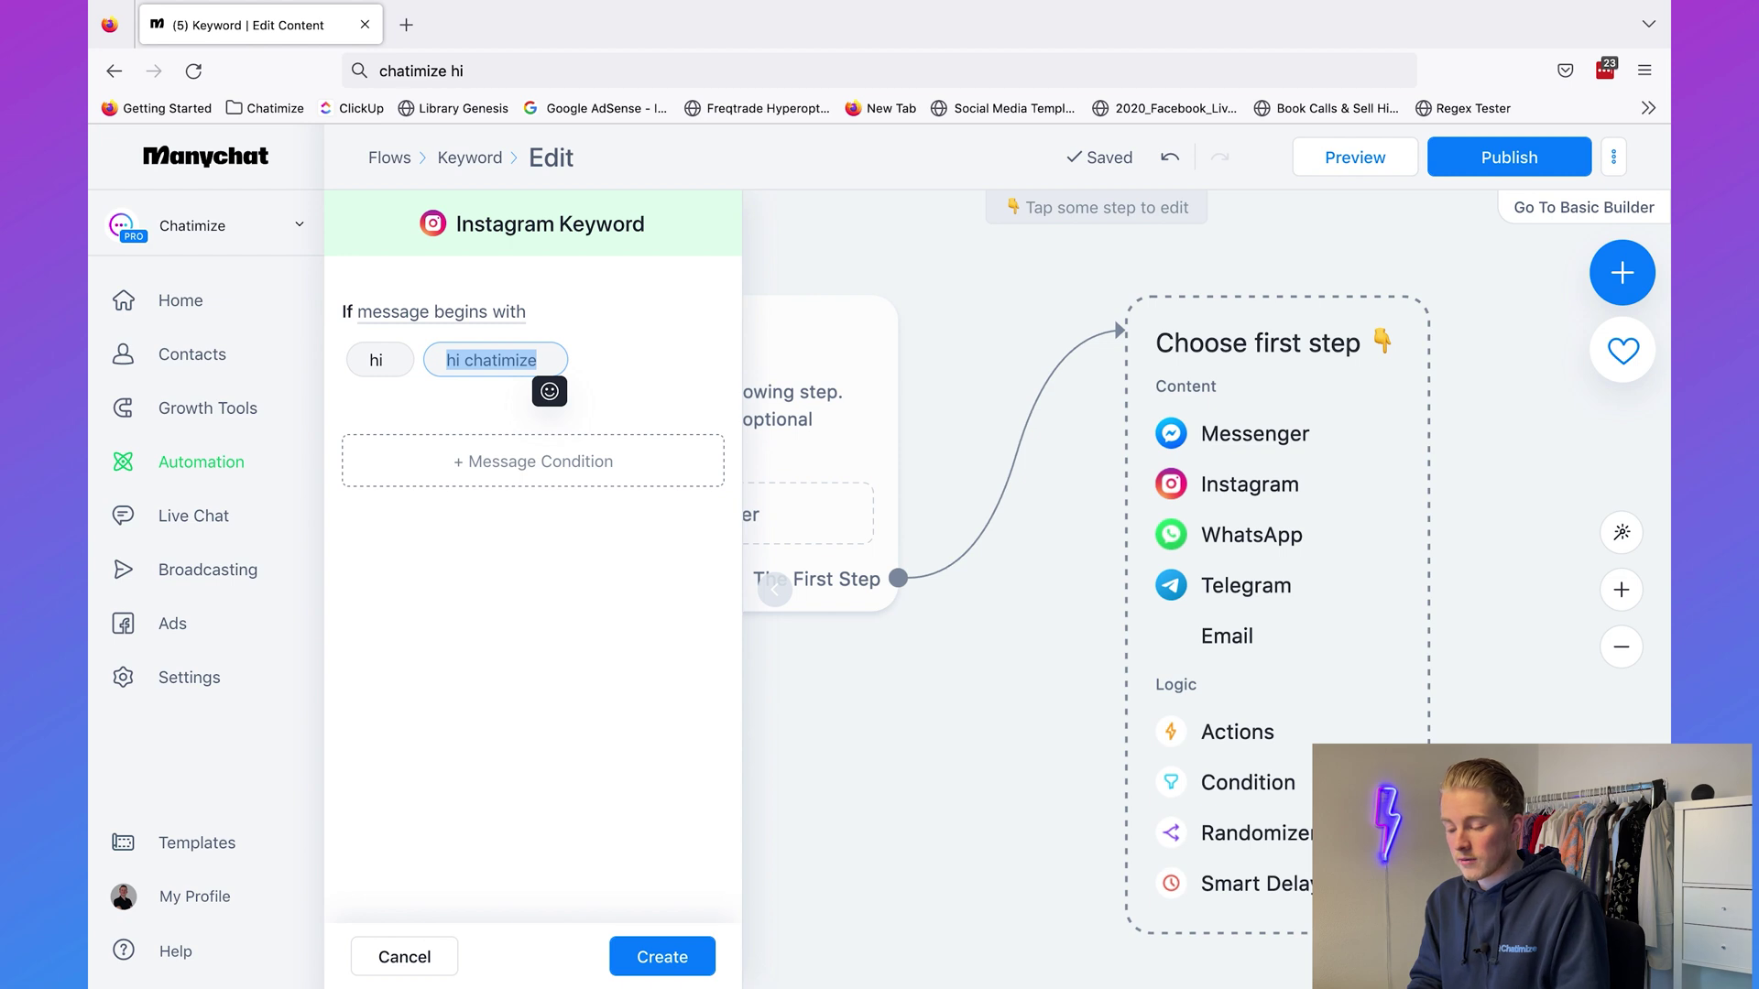
{"action": "key", "text": "BackSpace"}
{"action": "type", "text": "chatimize hi"}
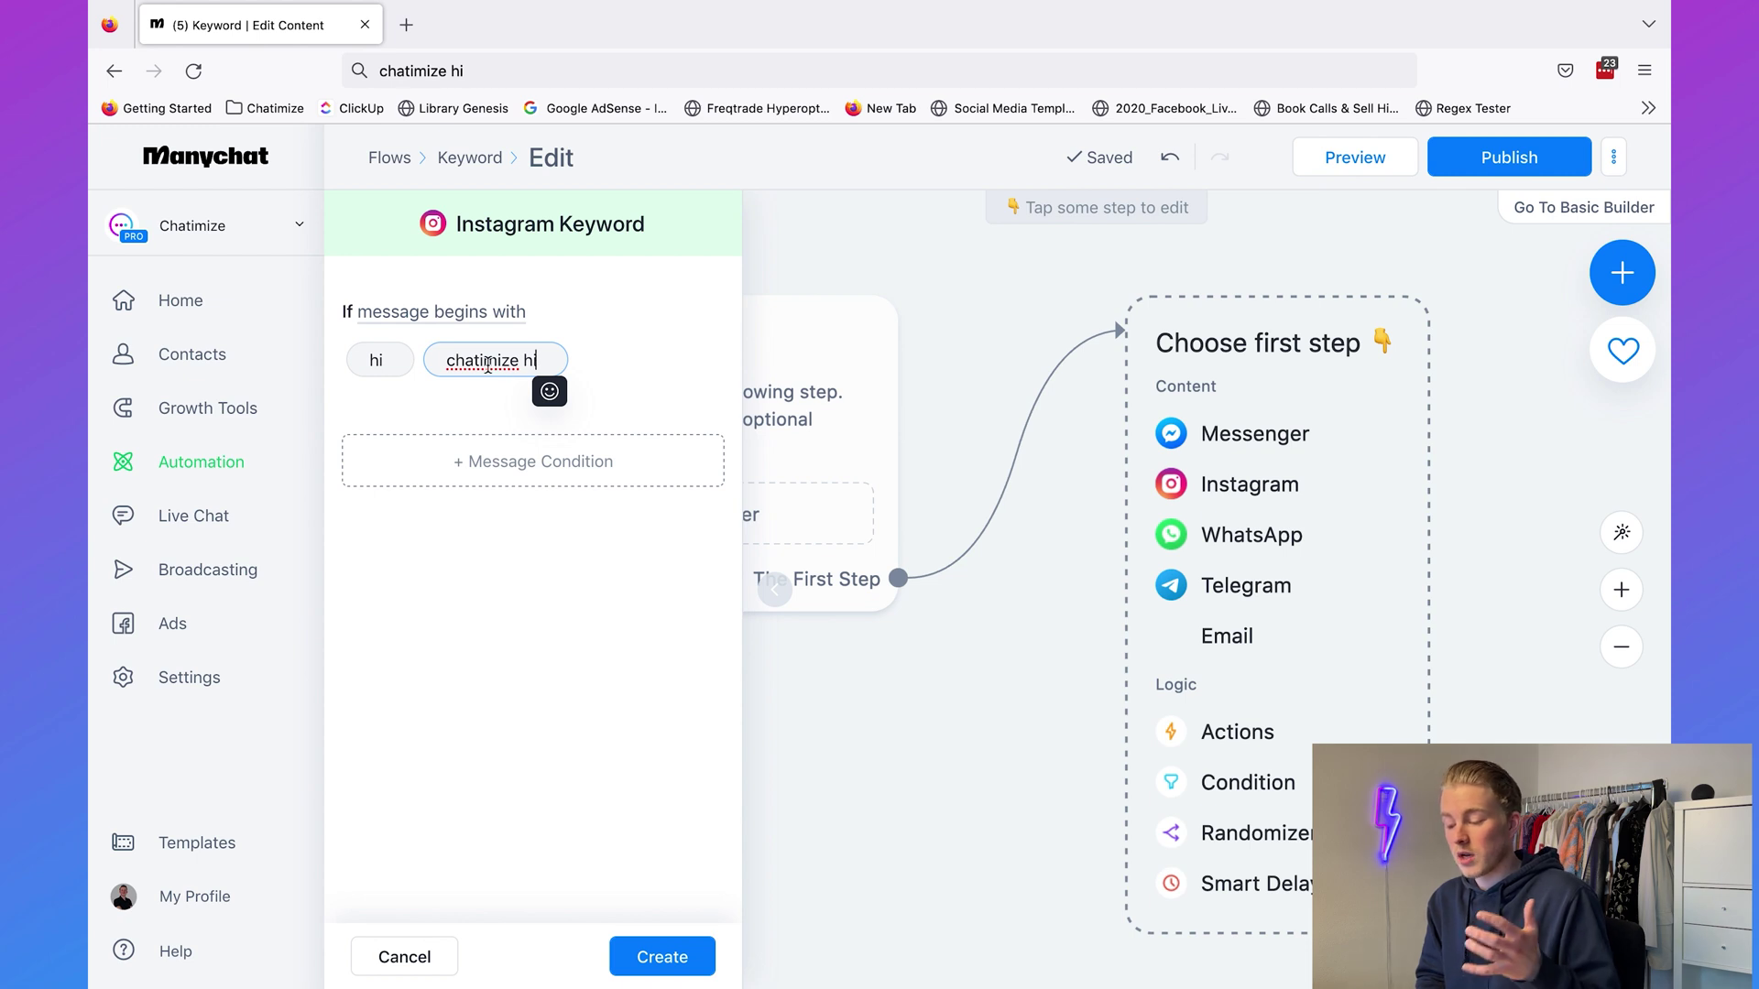
{"action": "left_click", "coordinate": [497, 317]}
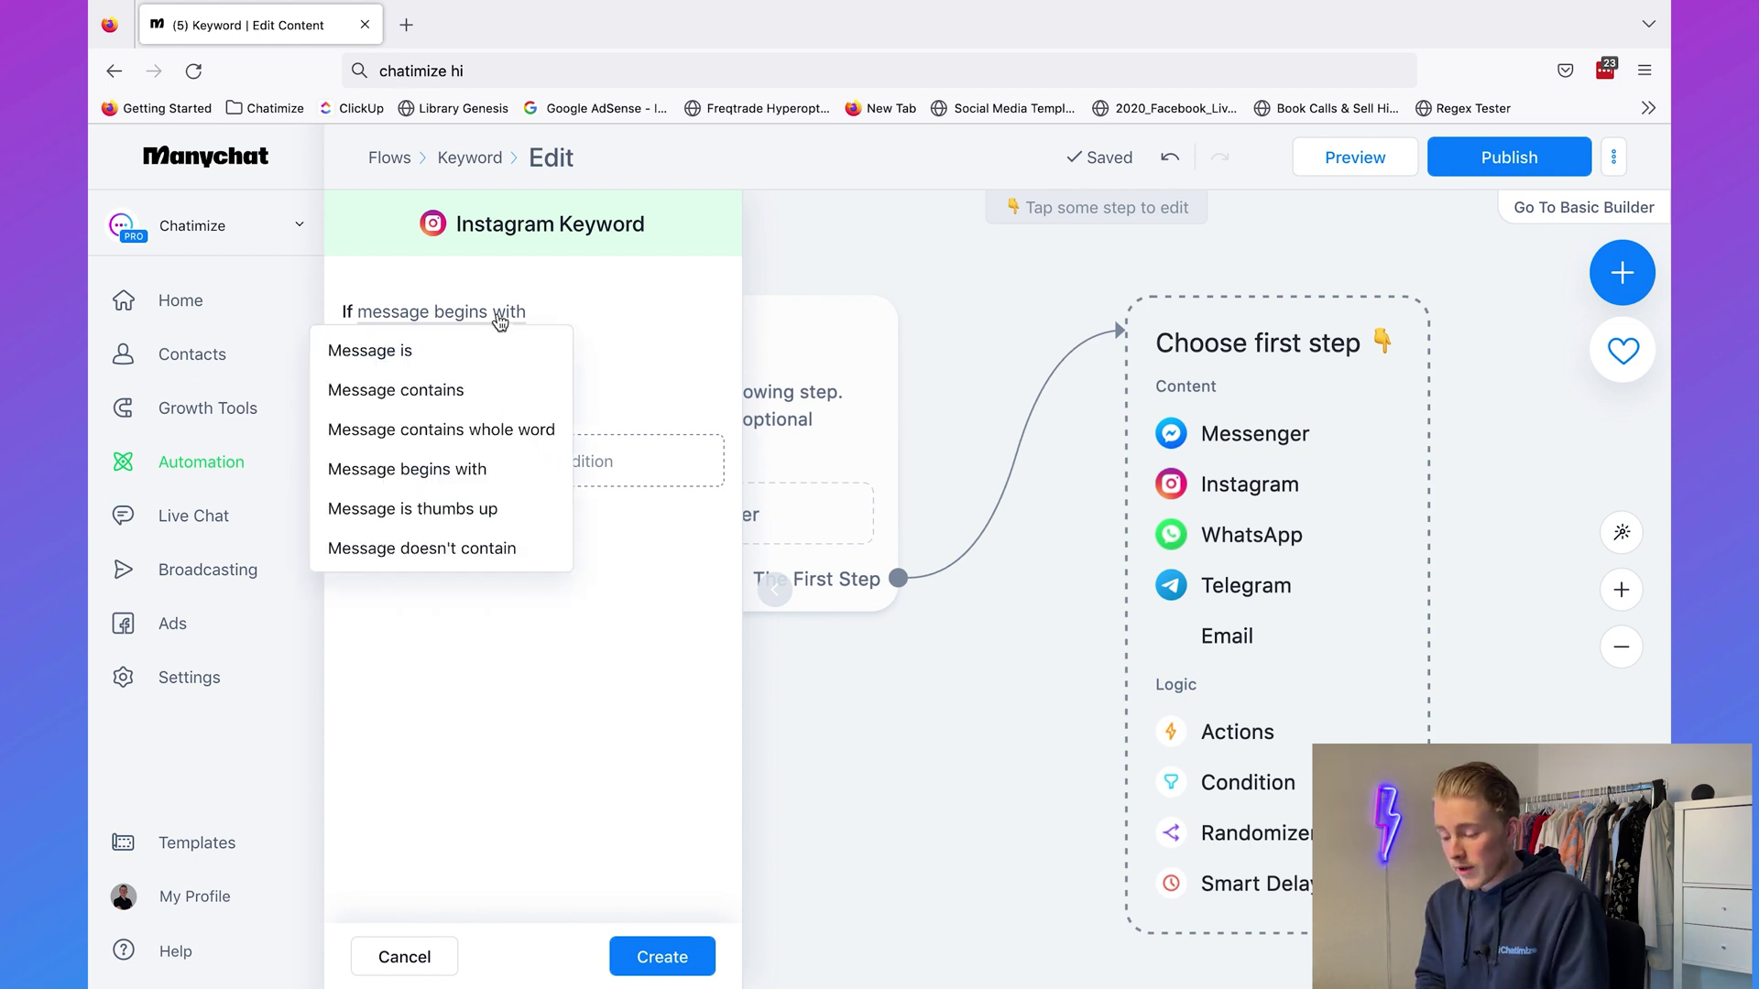
{"action": "left_click", "coordinate": [483, 510]}
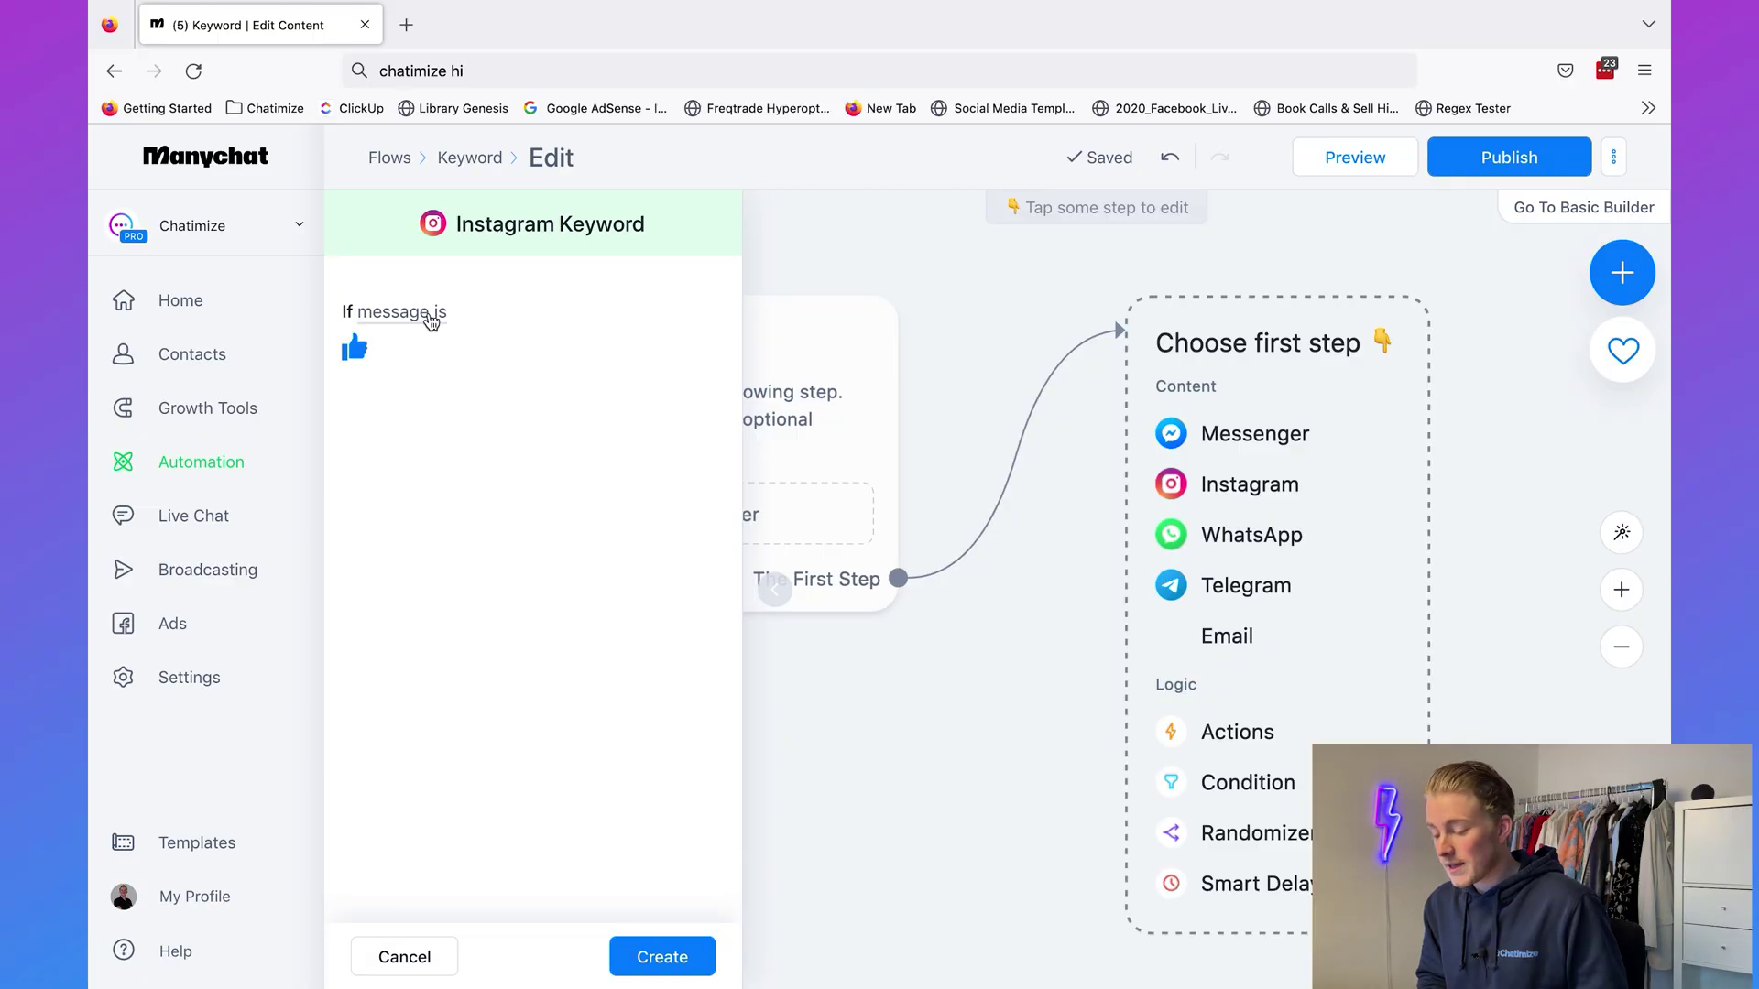
Set matching to 'message doesn't contain' hi, briefly switching to 'message contains' in between.
{"action": "left_click", "coordinate": [428, 314]}
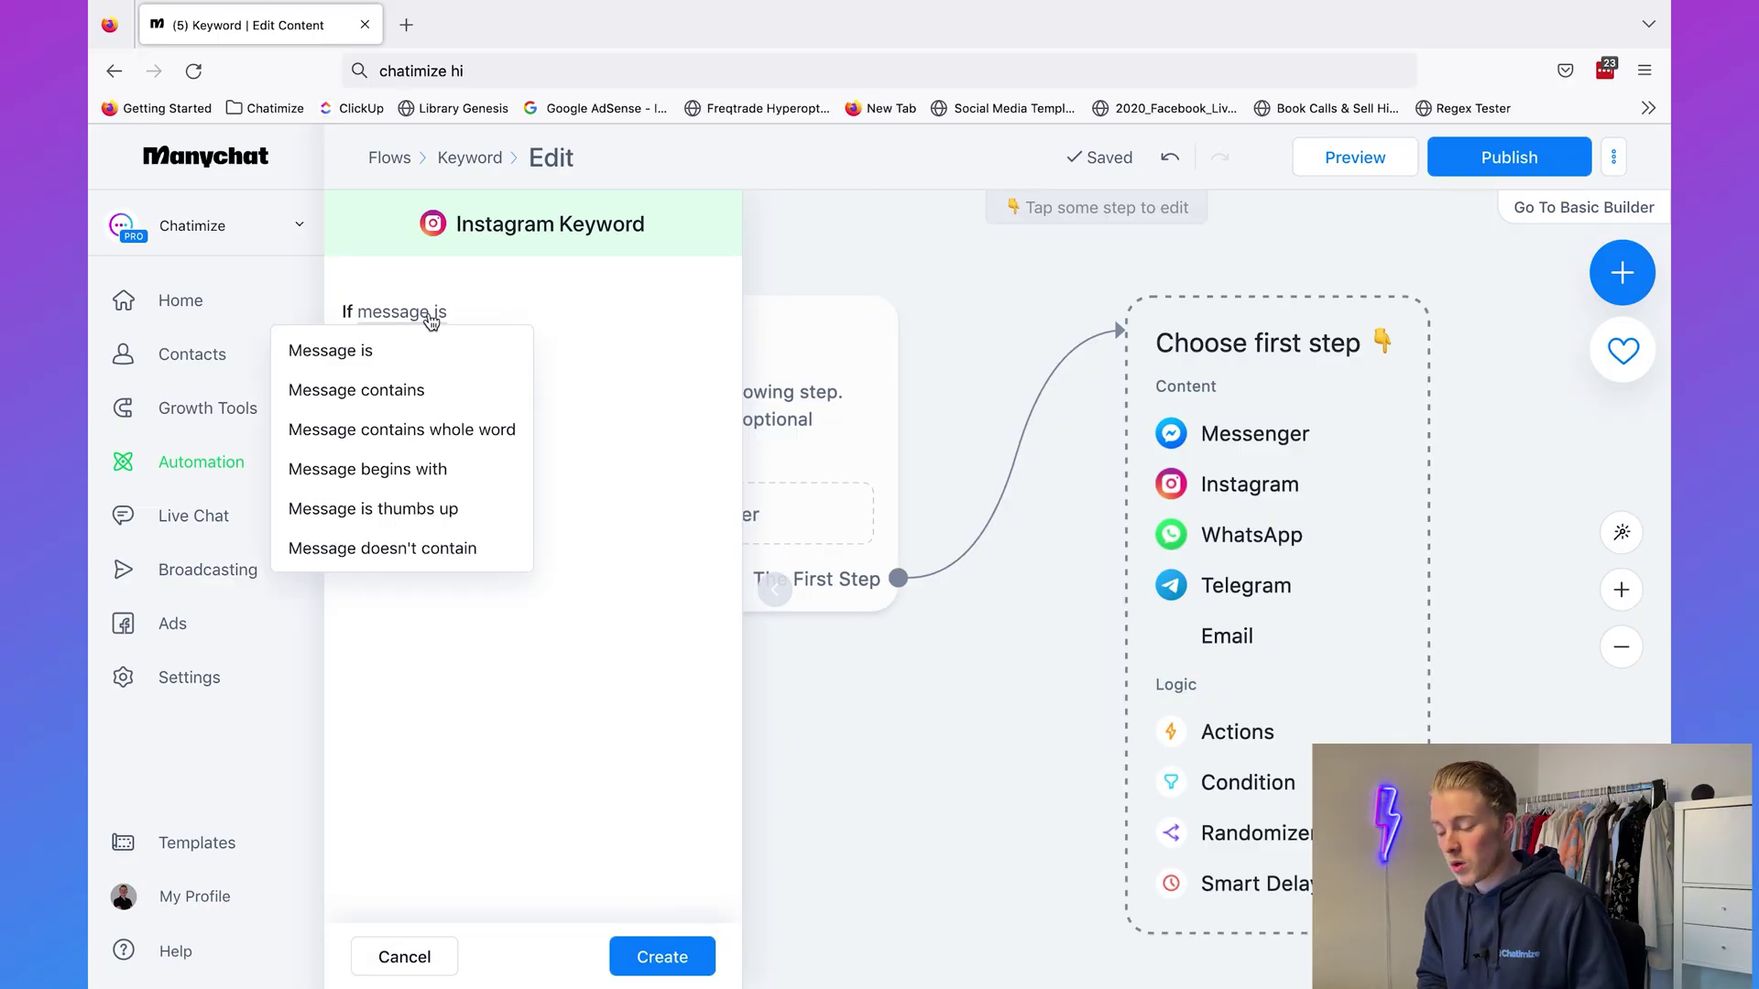
{"action": "left_click", "coordinate": [438, 548]}
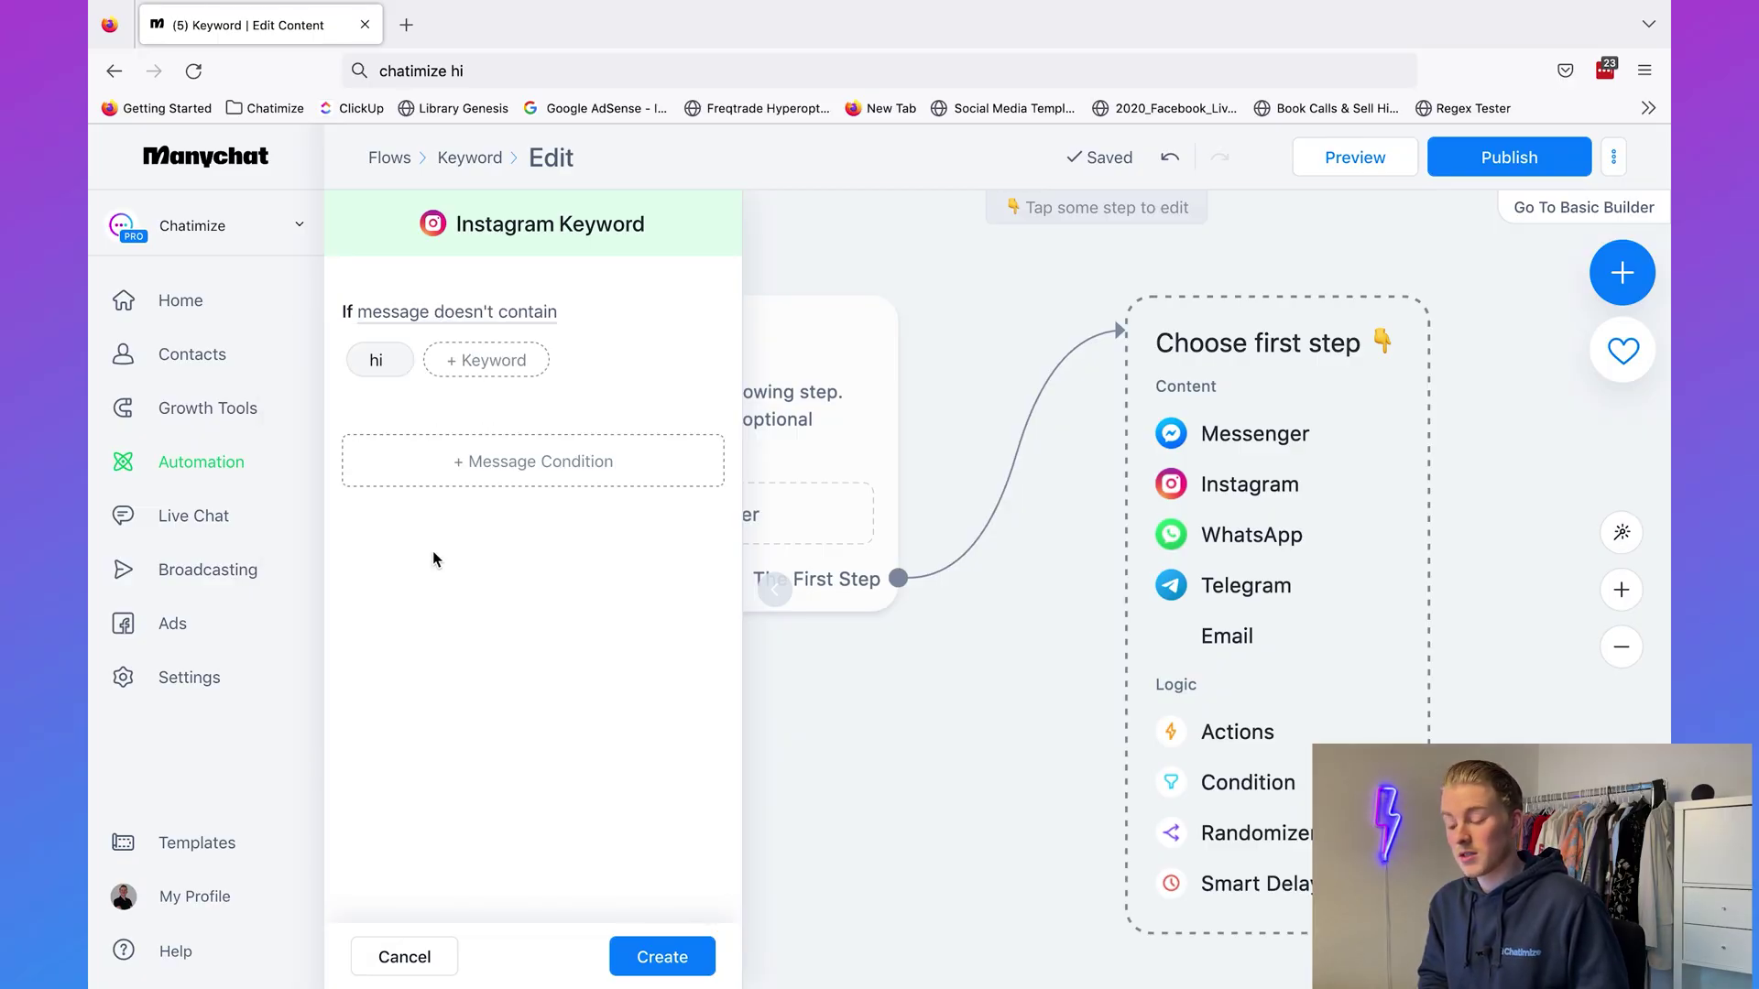
{"action": "mouse_move", "coordinate": [385, 372]}
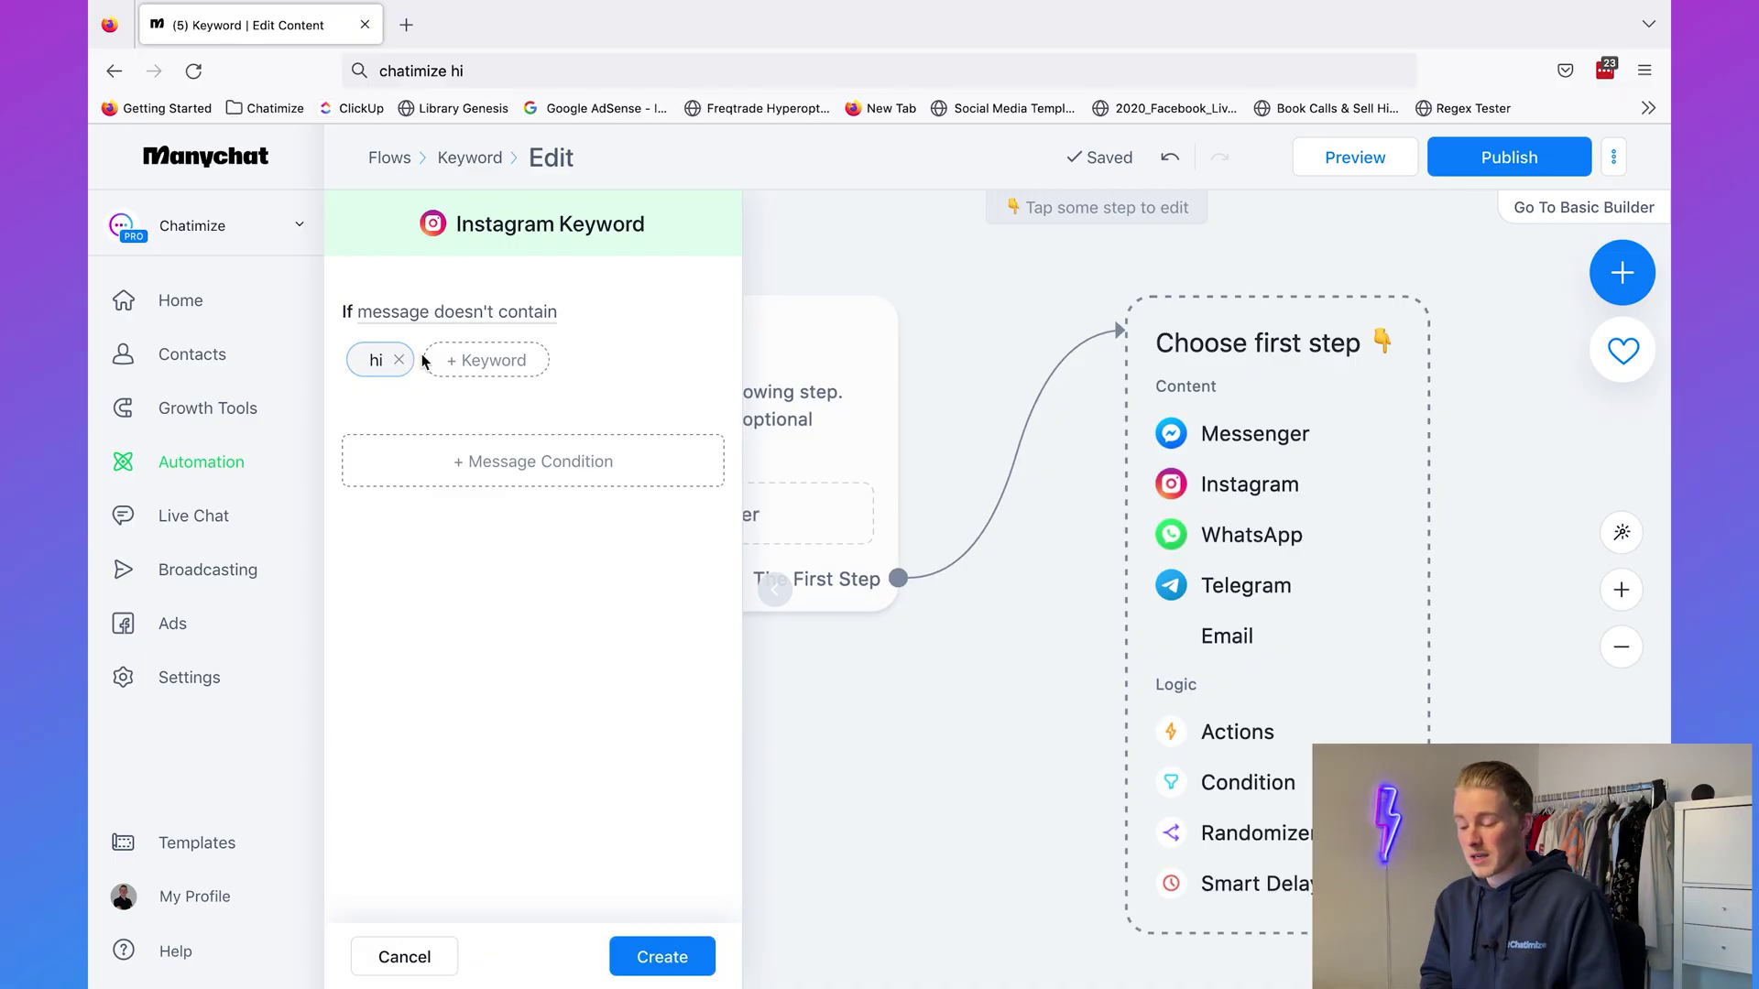
{"action": "left_click", "coordinate": [453, 312]}
{"action": "left_click", "coordinate": [481, 389]}
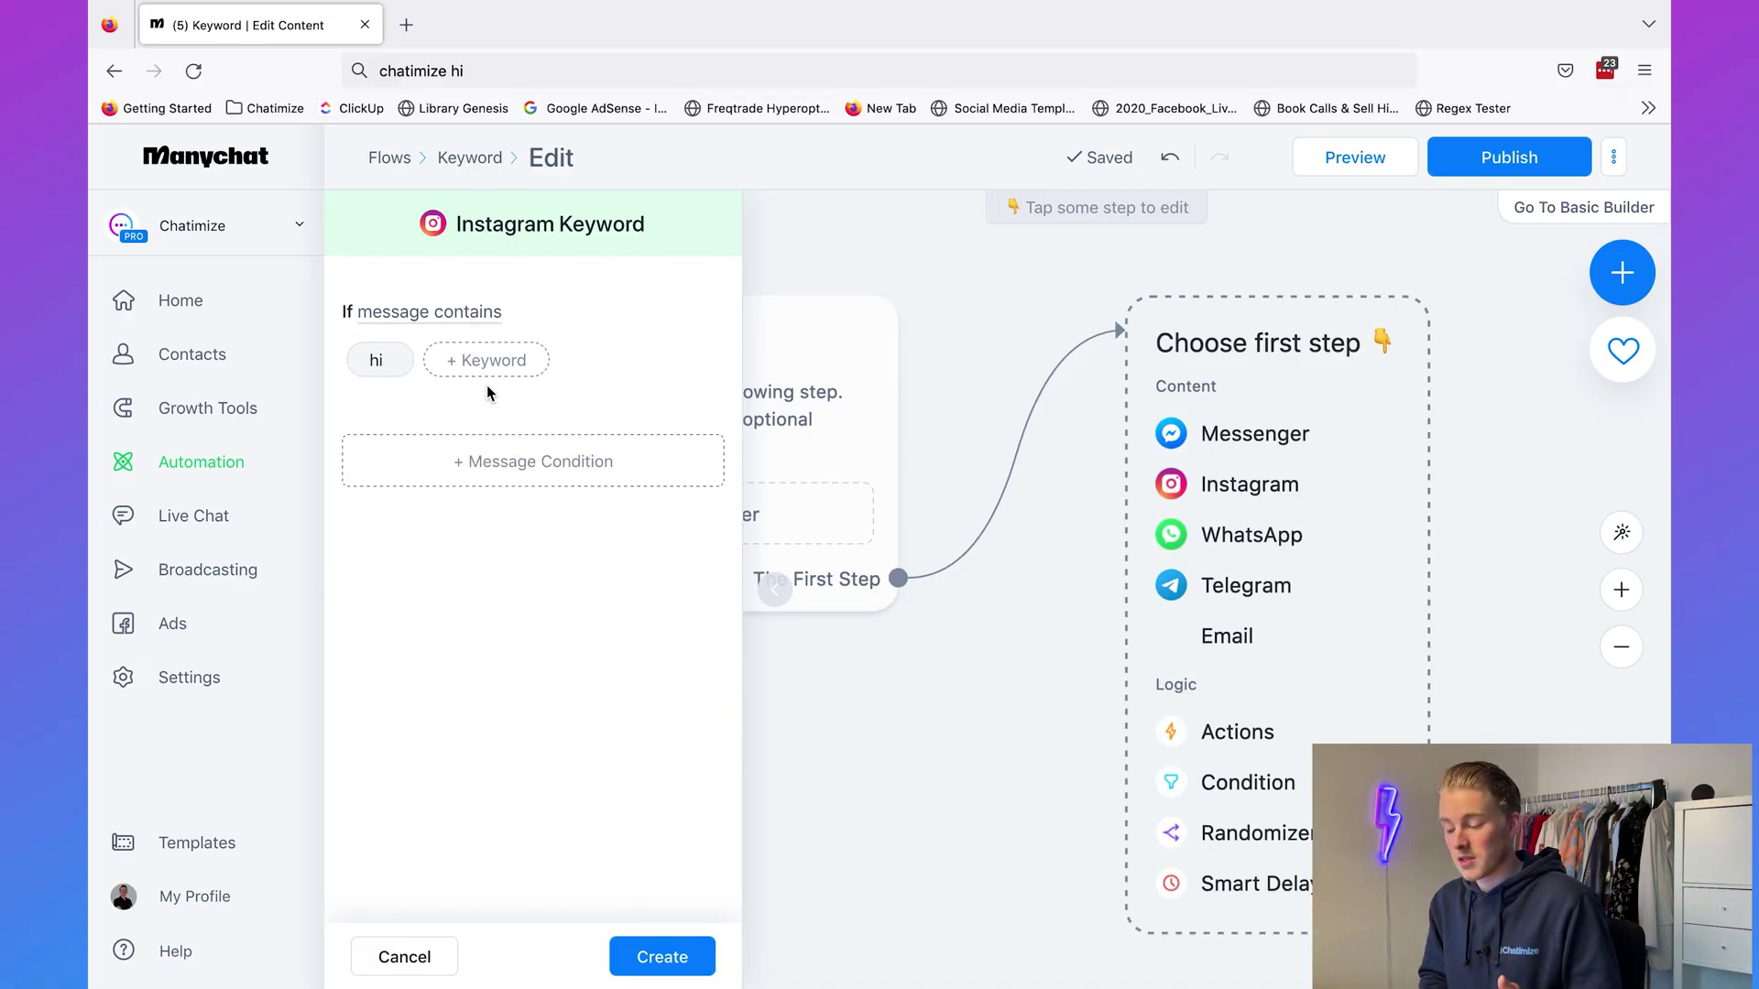
{"action": "left_click", "coordinate": [426, 312]}
{"action": "left_click", "coordinate": [440, 548]}
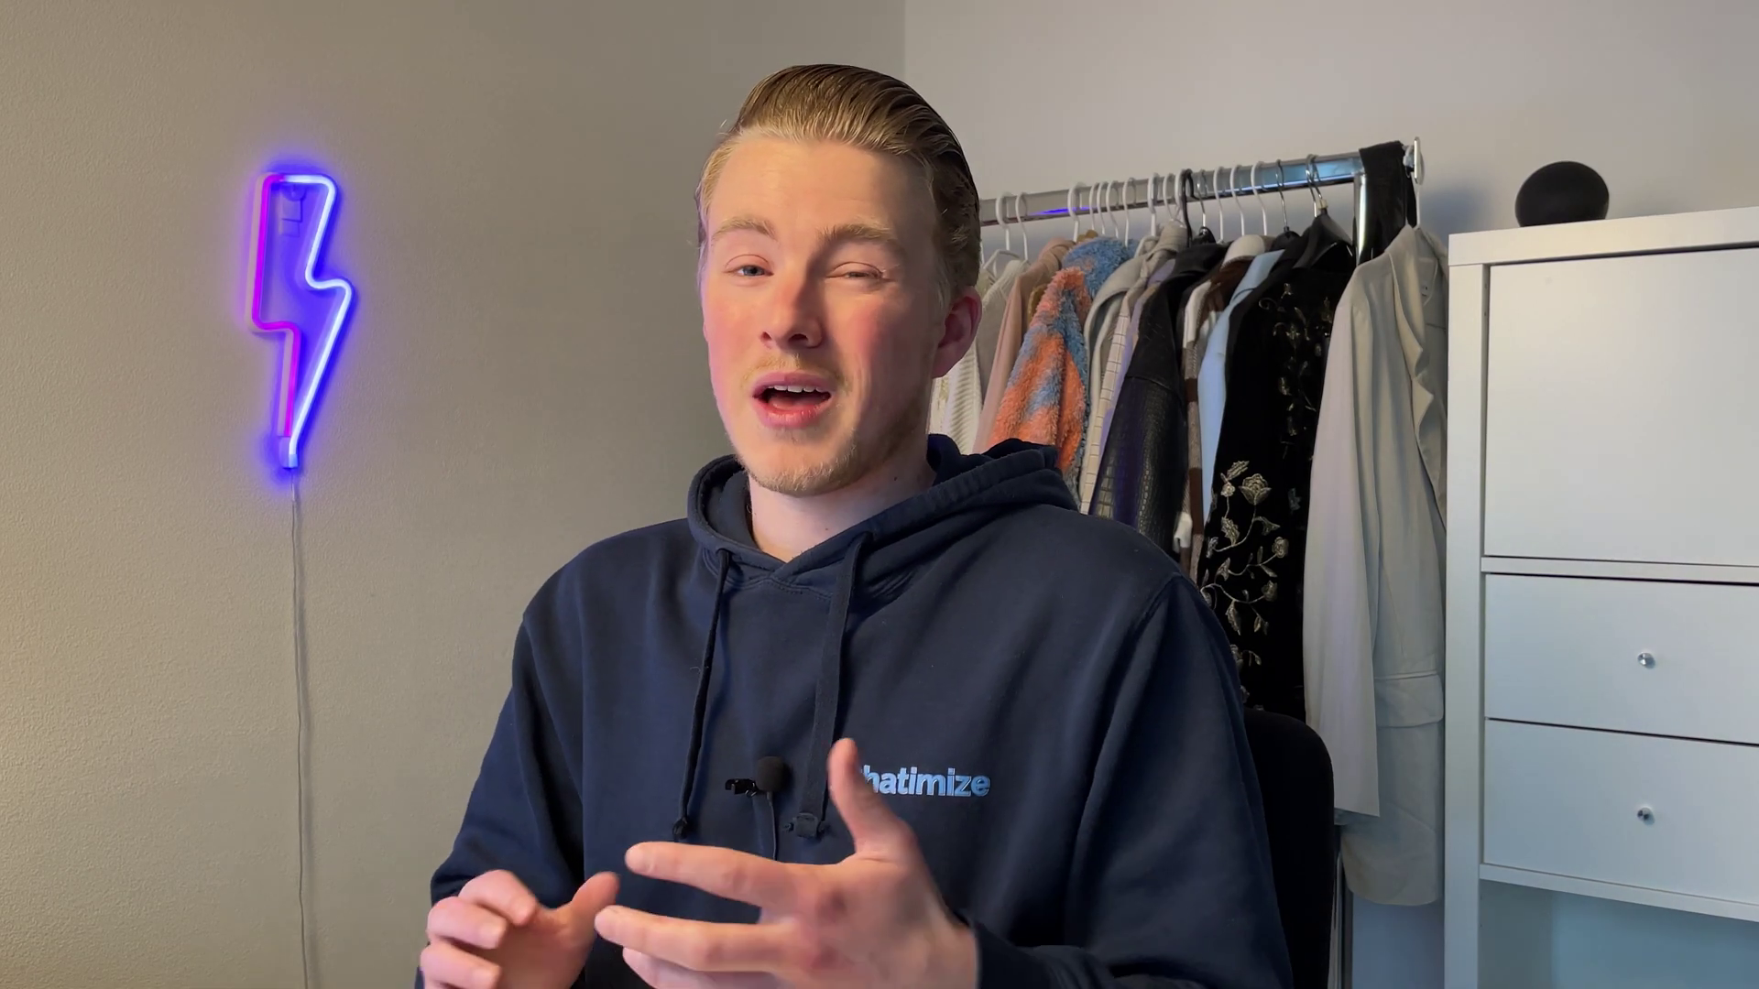